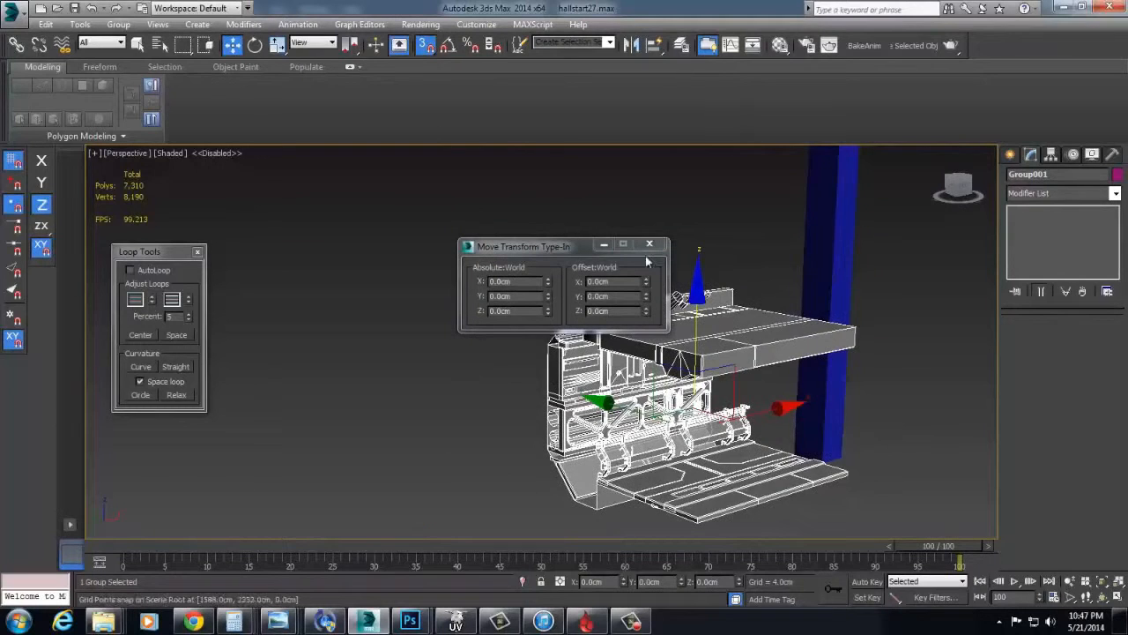
- Set the hallway group's absolute scale to 300 percent on the X, Y and Z axes
click(813, 312)
click(763, 357)
key(r)
text(30)
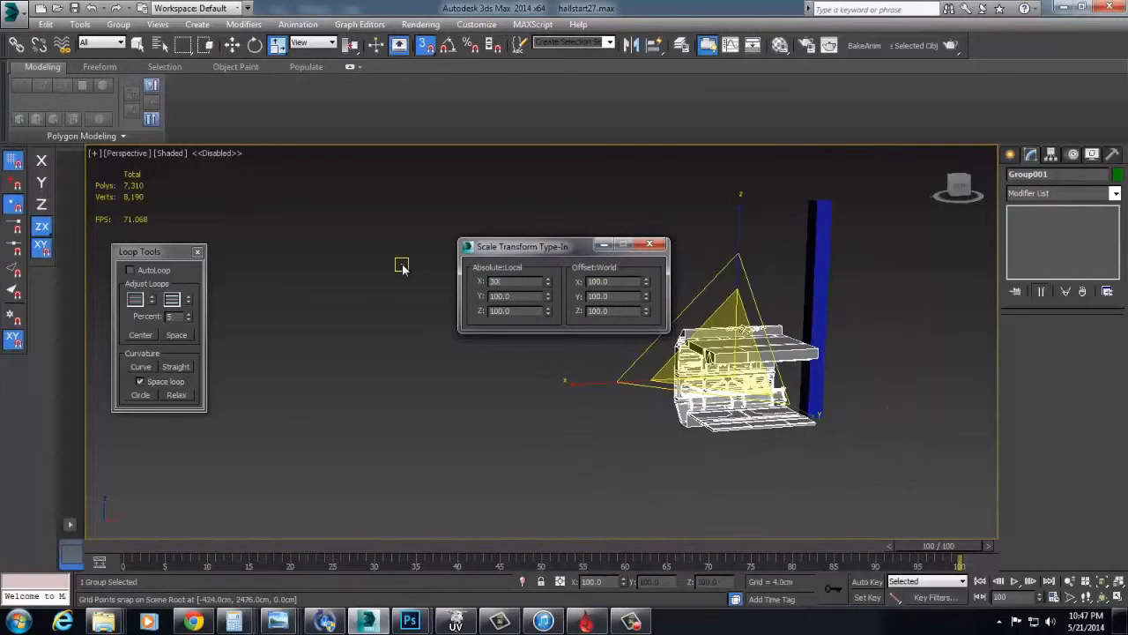
text(0)
key(Tab)
text(300)
key(Tab)
text(300)
key(Return)
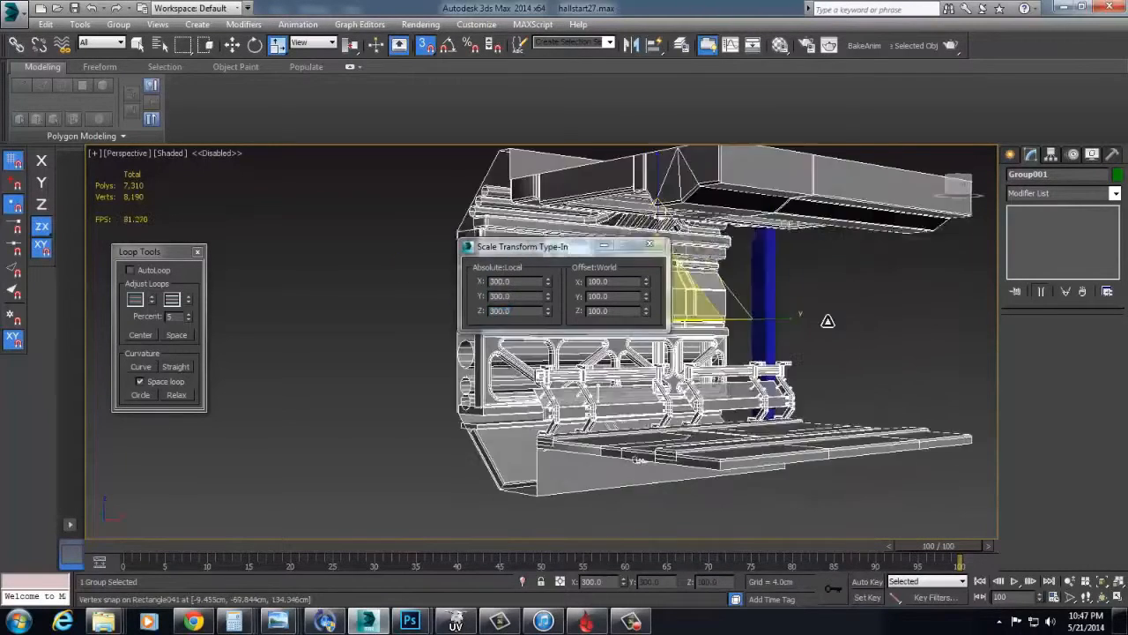
- Set the hallway group's absolute scale to 500 percent on the X, Y and Z axes
alt+middle_drag(635, 460, 818, 471)
drag(516, 407, 393, 405)
alt+middle_drag(393, 405, 759, 389)
key(r)
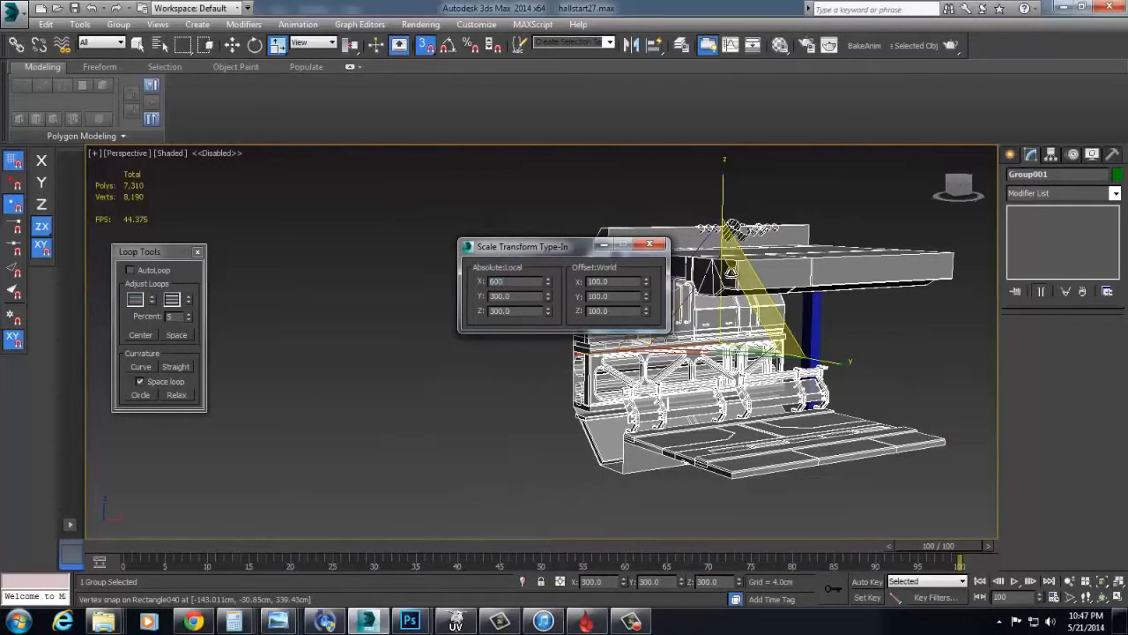
text(500)
key(Tab)
text(500)
key(Tab)
text(50)
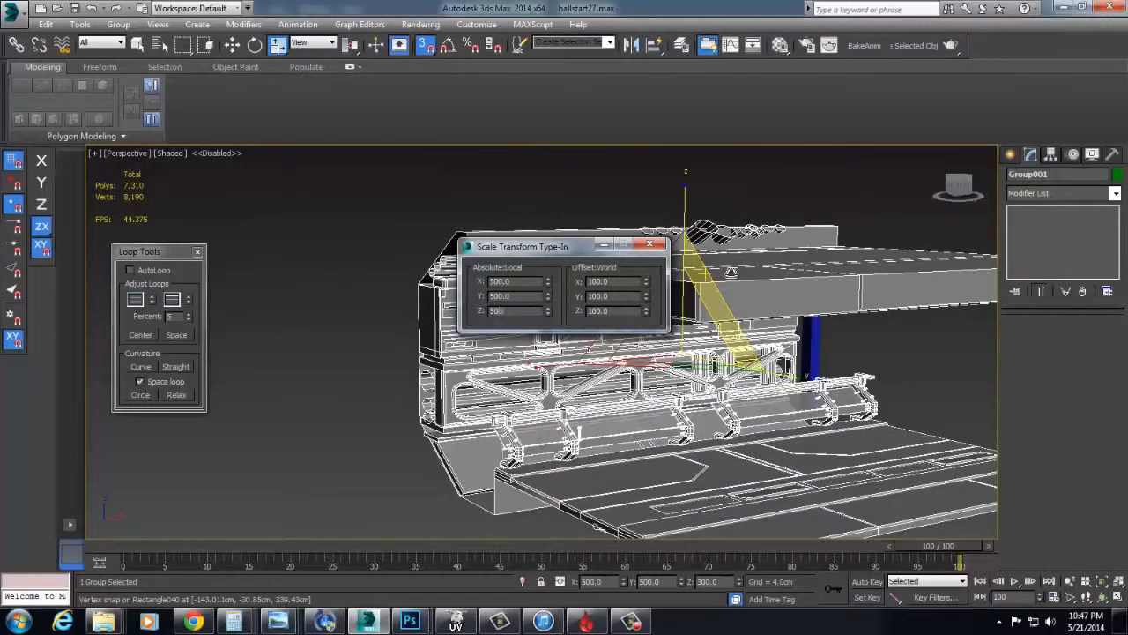
text(0)
key(Return)
drag(590, 408, 938, 403)
scroll(939, 404, down, 4)
alt+middle_drag(939, 403, 879, 447)
key(ctrl+z)
click(649, 244)
- Open the hallway group and enter vertex editing on the Edit Poly modifier of the truss frame
alt+middle_drag(696, 317, 731, 353)
scroll(732, 353, up, 4)
scroll(694, 393, down, 3)
alt+middle_drag(695, 392, 710, 439)
scroll(710, 439, up, 8)
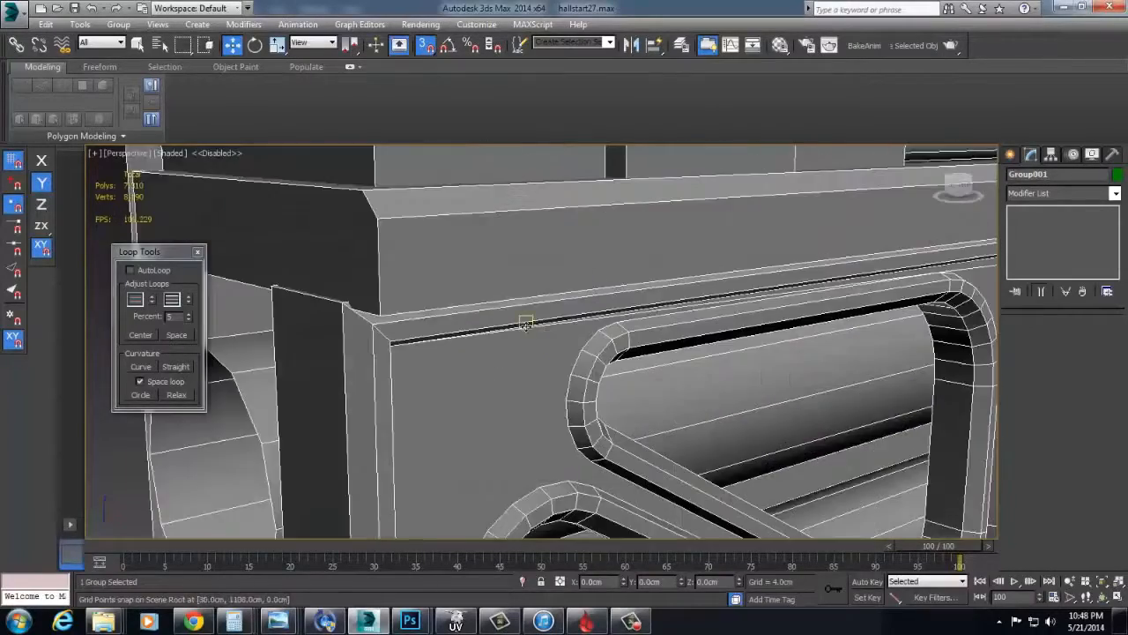
click(118, 24)
click(137, 57)
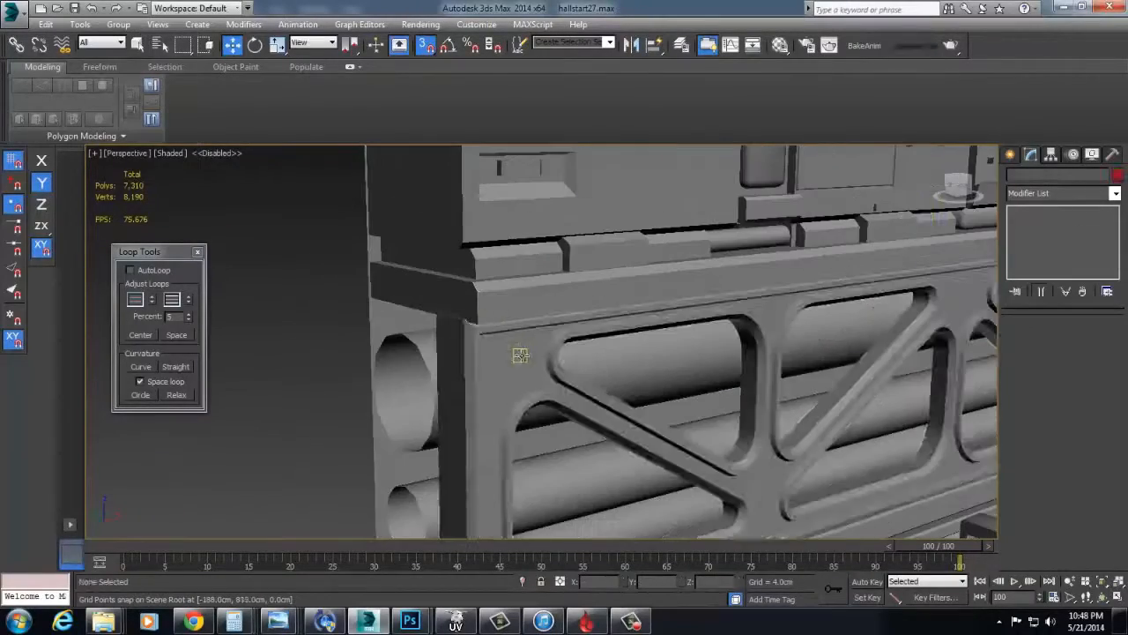
click(1050, 223)
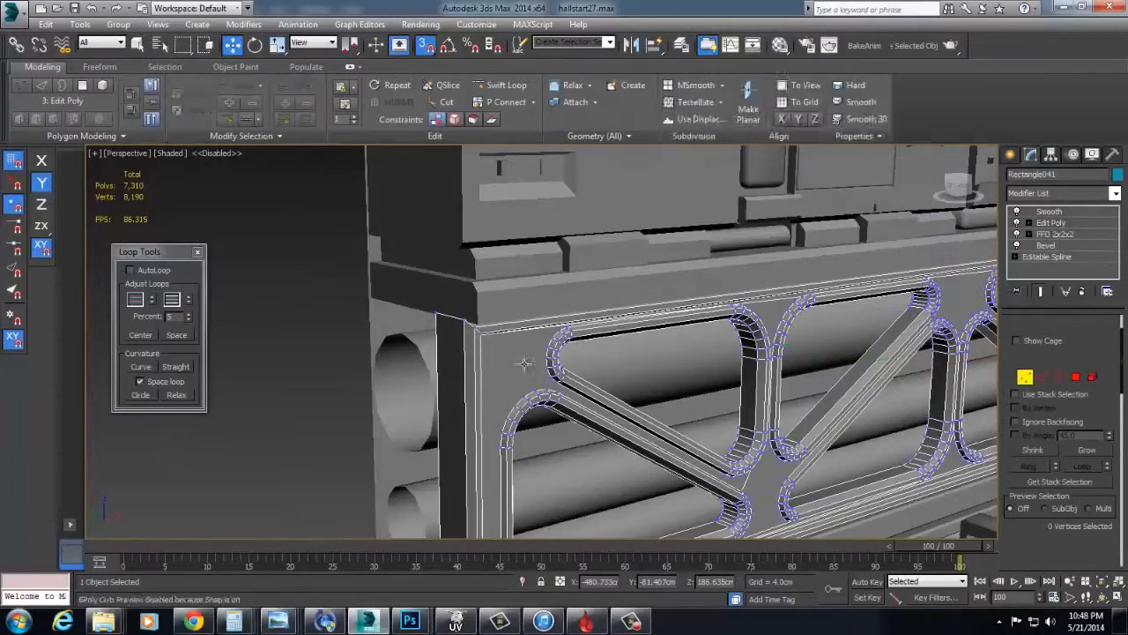
key(1)
- Connect facing corner vertices of neighbouring cutouts with new edges around the truss frame's upper junction
alt+middle_drag(564, 370, 666, 396)
scroll(666, 397, up, 4)
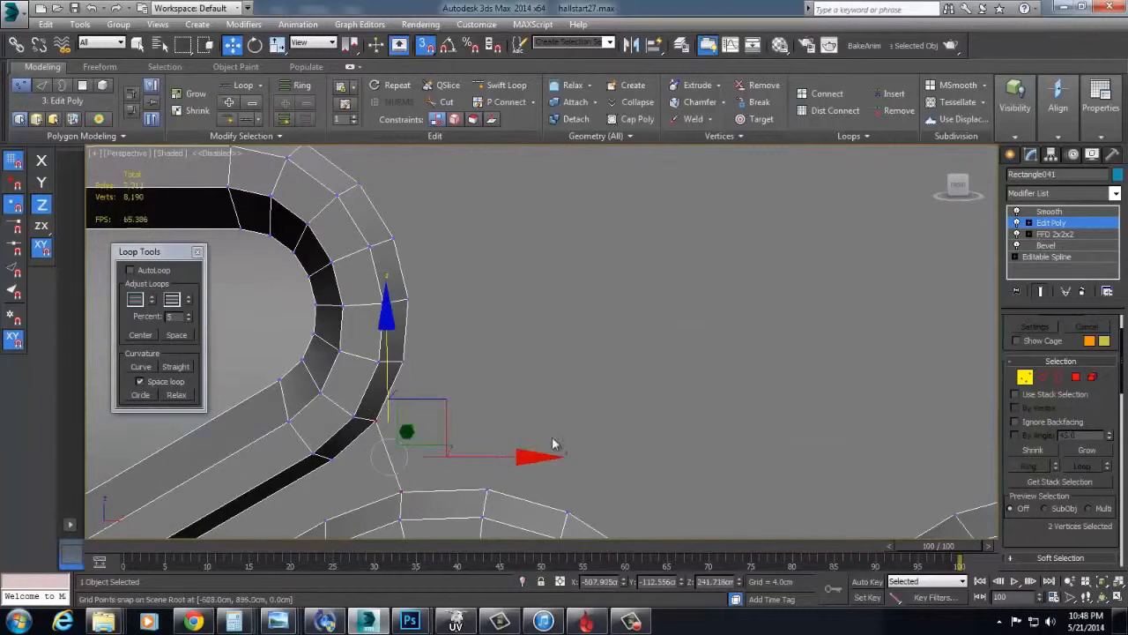
scroll(500, 463, down, 4)
middle_drag(648, 414, 575, 410)
middle_drag(423, 409, 501, 395)
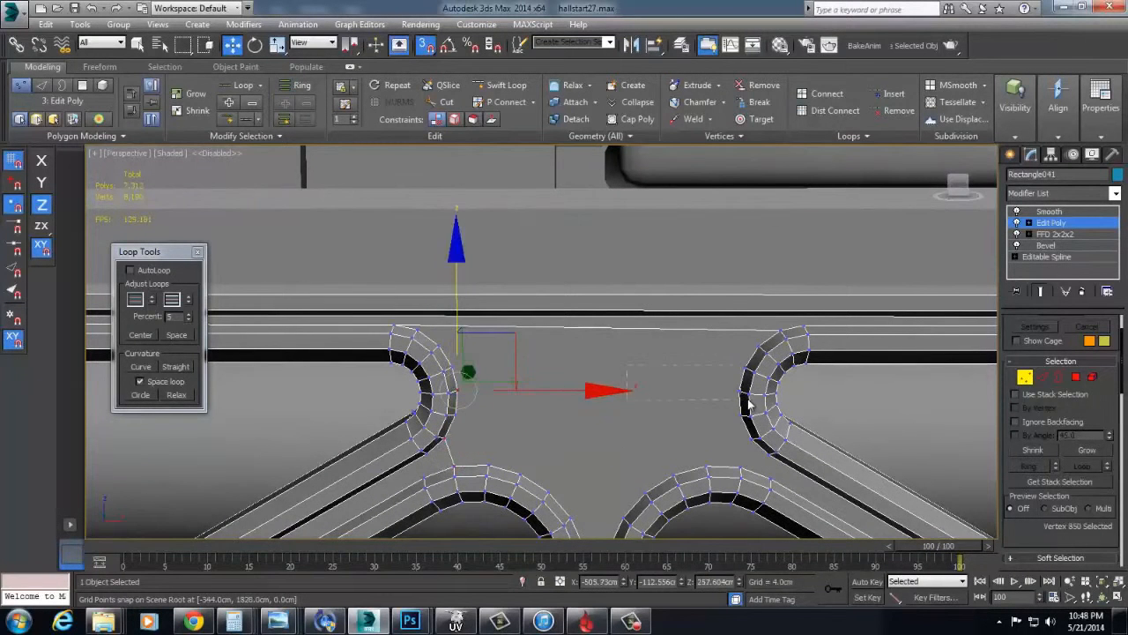
ctrl+drag(745, 408, 747, 407)
key(ctrl+shift+e)
- Connect the facing cutout vertices at the remaining truss junctions with new edges and leave vertex editing
middle_drag(624, 534, 564, 411)
scroll(611, 425, down, 4)
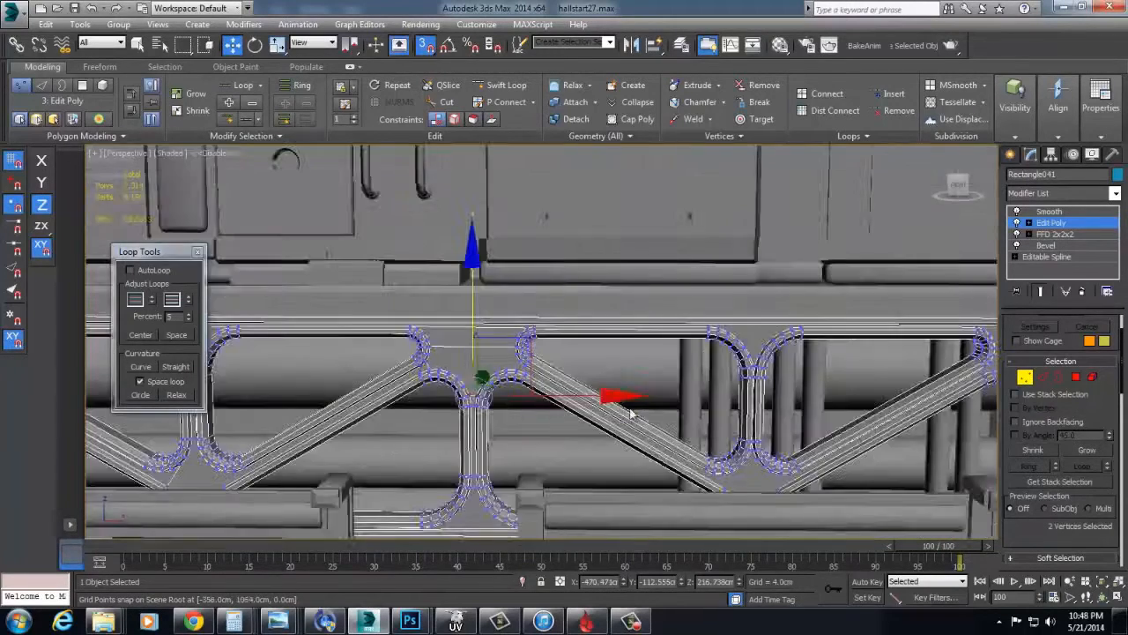
scroll(701, 394, up, 5)
middle_drag(702, 394, 587, 330)
middle_drag(738, 291, 638, 377)
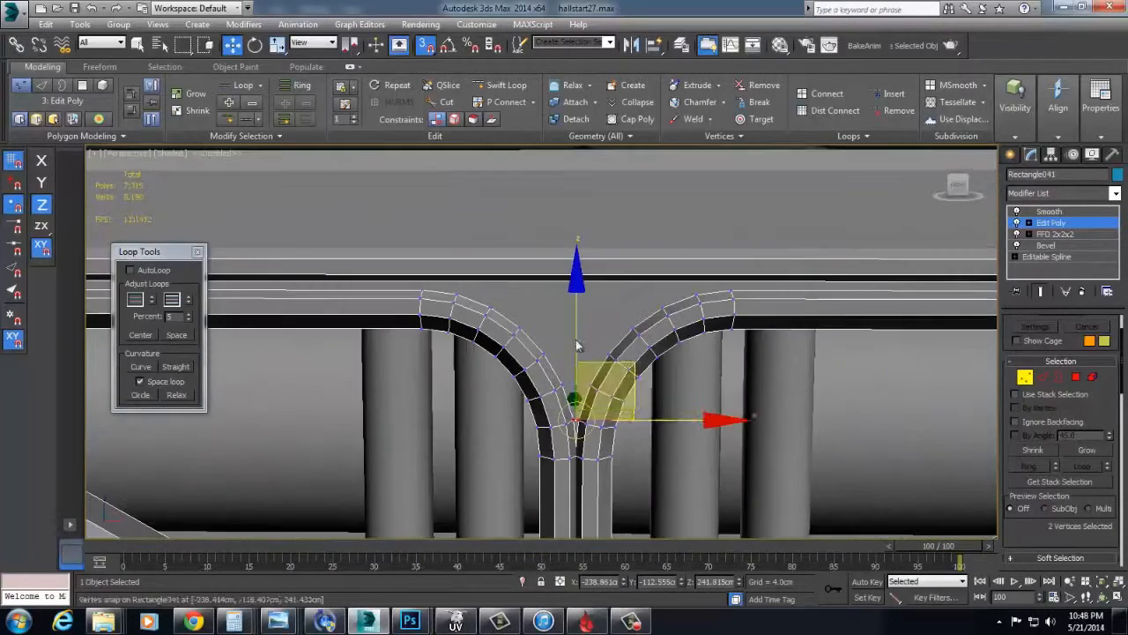
middle_drag(925, 341, 203, 338)
middle_drag(176, 520, 557, 393)
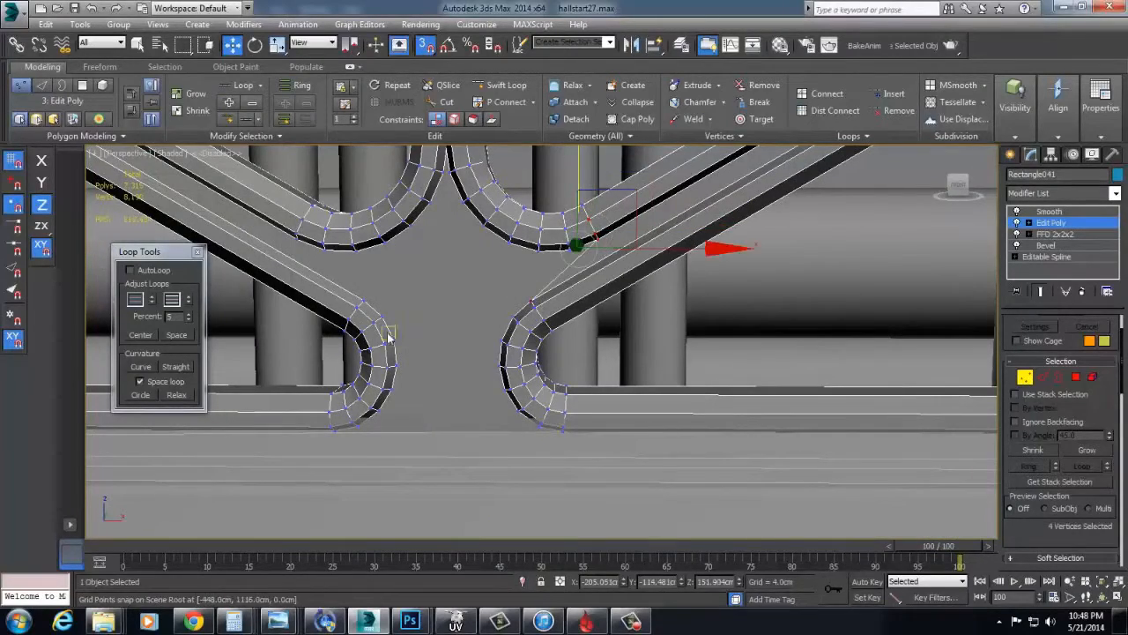
drag(507, 350, 508, 351)
scroll(507, 351, down, 3)
alt+middle_drag(508, 351, 710, 401)
scroll(488, 420, down, 5)
click(1029, 377)
- Delete the lower of the two blue reference boxes
scroll(806, 292, down, 3)
middle_drag(806, 292, 763, 312)
click(766, 312)
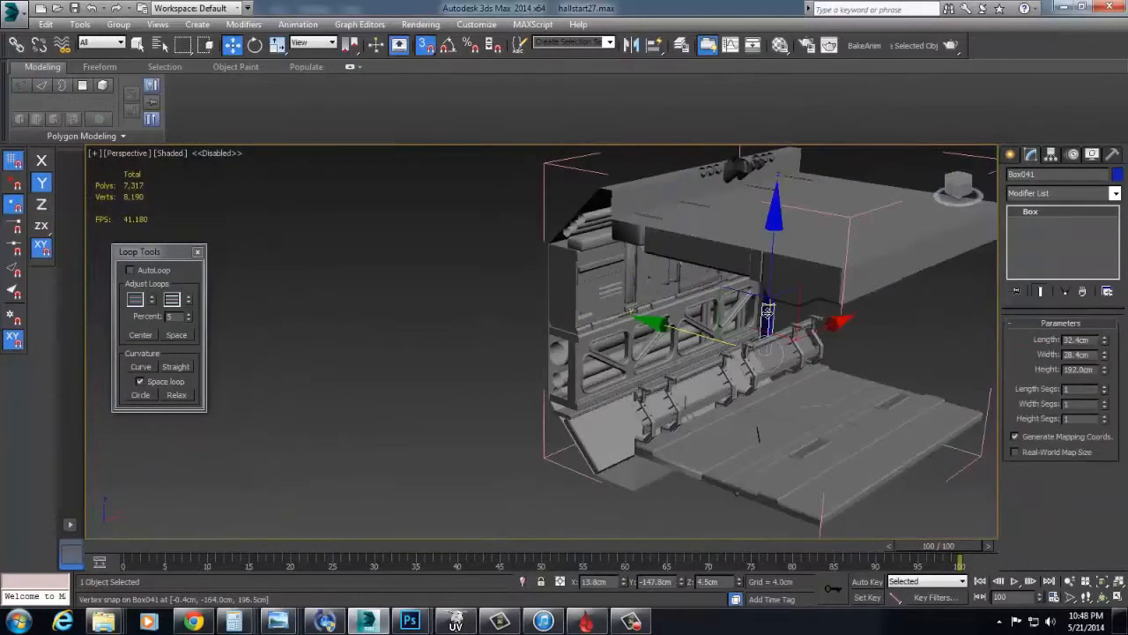
alt+middle_drag(923, 436, 855, 319)
- Select the hallway parts and close their group
drag(856, 320, 775, 414)
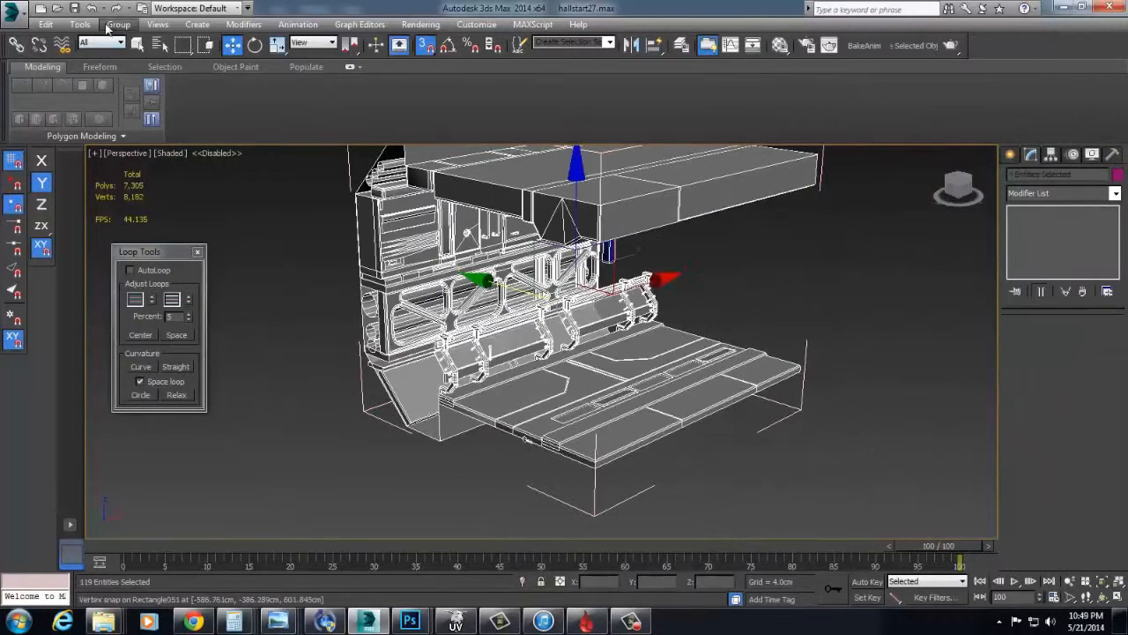
click(113, 26)
click(135, 94)
- Try to position the remaining blue box against the hallway floor, checking it from the front
alt+middle_drag(617, 309, 681, 305)
click(681, 305)
click(594, 252)
alt+middle_drag(602, 255, 471, 245)
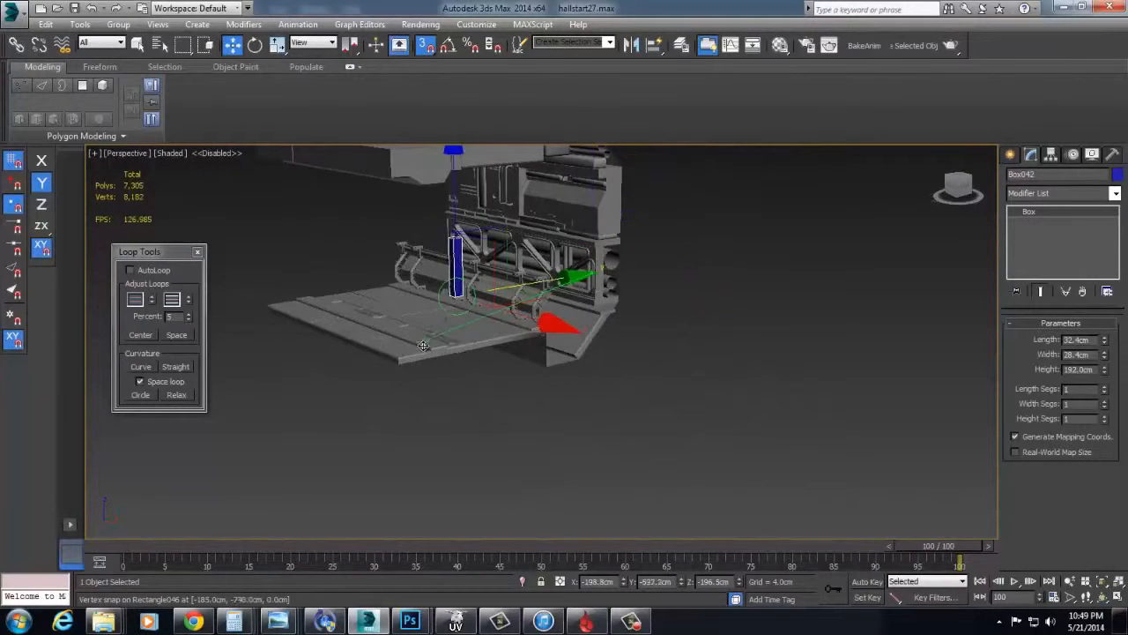
alt+middle_drag(424, 345, 523, 327)
key(f)
key(z)
scroll(557, 303, down, 5)
middle_drag(594, 310, 634, 237)
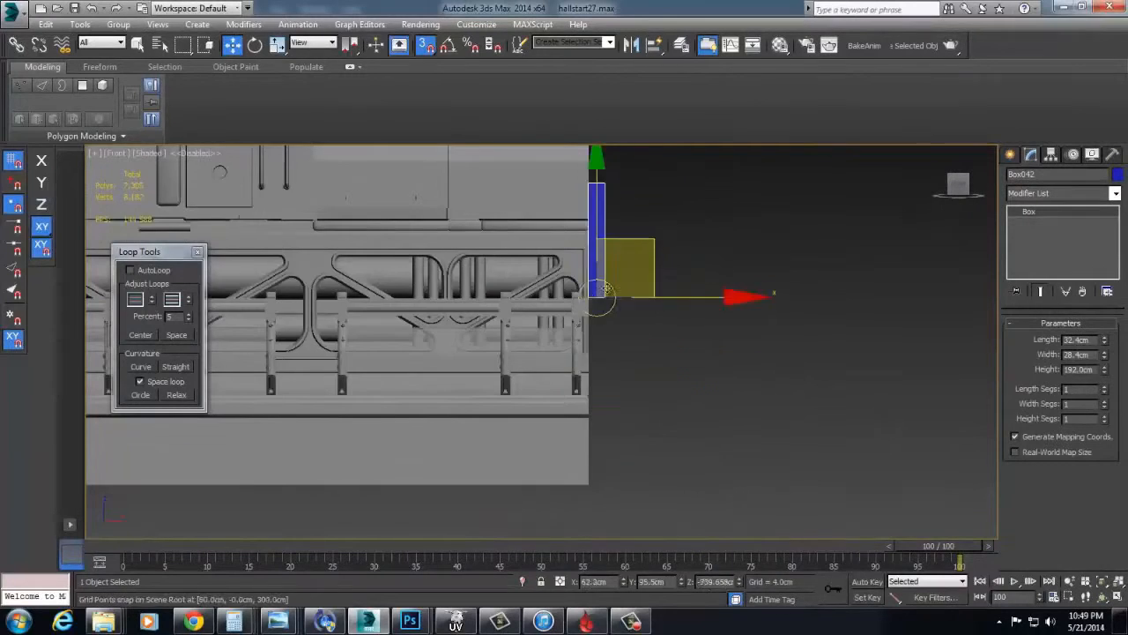
alt+middle_drag(583, 396, 675, 362)
- Undo the blue box moves and the closing of the hallway group
key(ctrl+z)
key(ctrl+z)
key(ctrl+z)
key(ctrl+z)
key(ctrl+z)
key(ctrl+z)
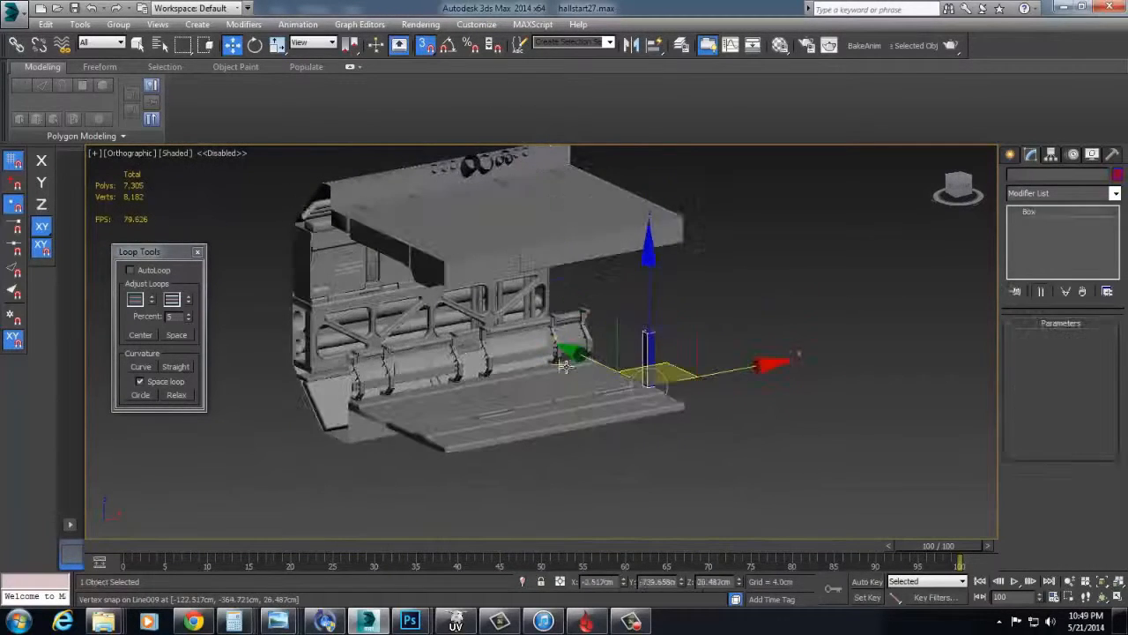
key(ctrl+z)
key(ctrl+z)
key(ctrl+z)
key(ctrl+z)
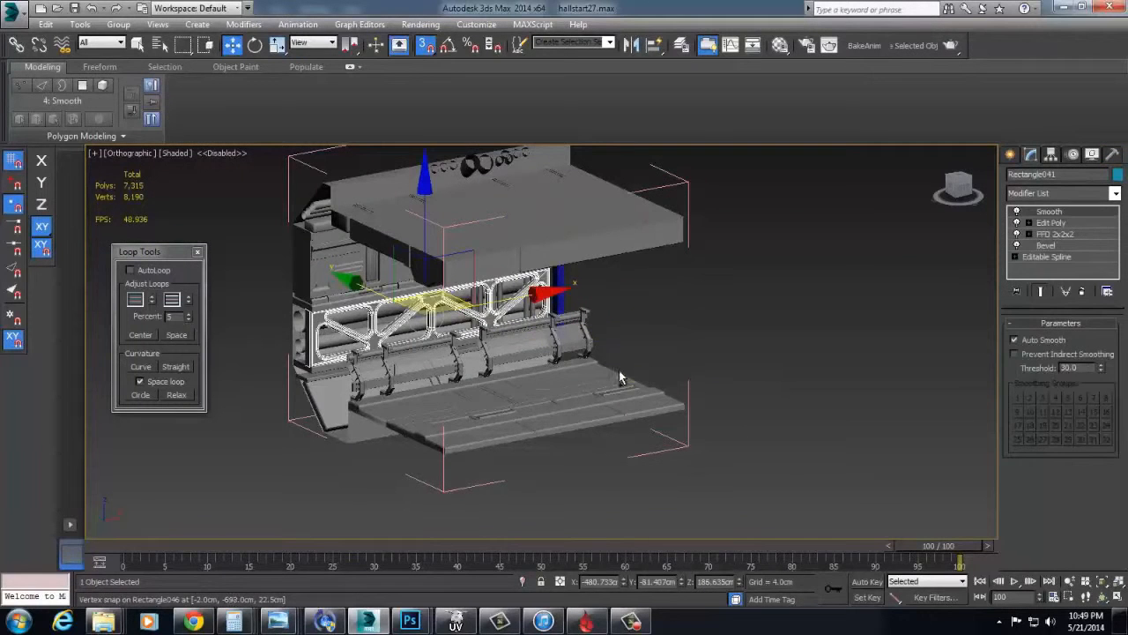
key(ctrl+z)
key(ctrl+z)
- Move the blue box onto the floor panel in front of the railing, at about X -152, Y -645.8, Z 22.5 cm
alt+middle_drag(614, 374, 536, 367)
click(653, 335)
alt+middle_drag(608, 357, 652, 363)
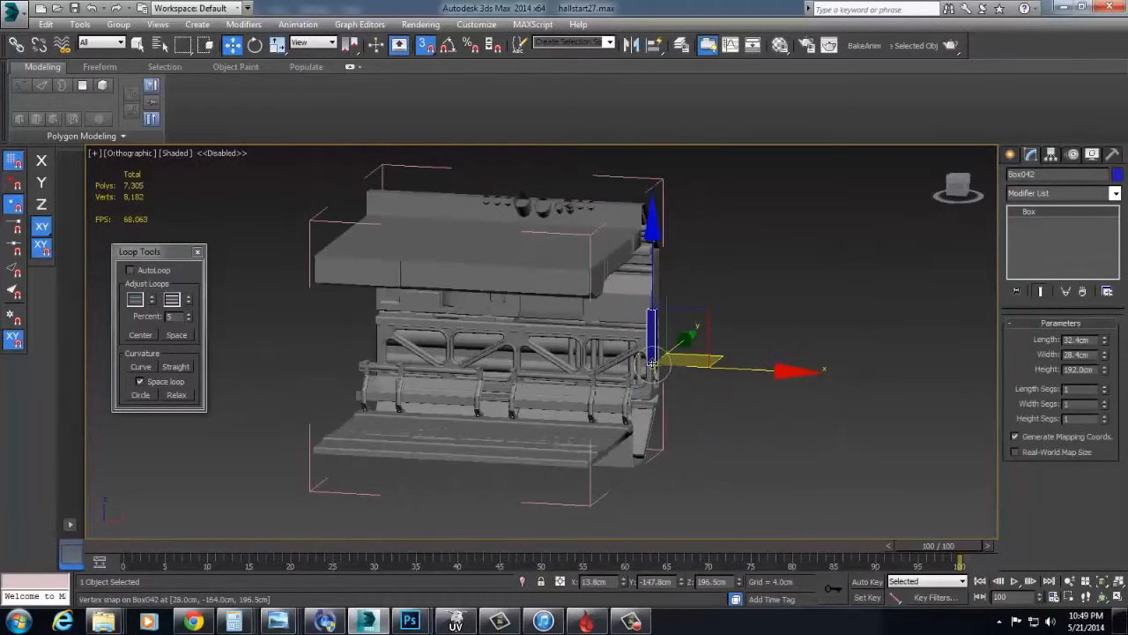
alt+middle_drag(608, 439, 652, 379)
alt+middle_drag(628, 448, 621, 425)
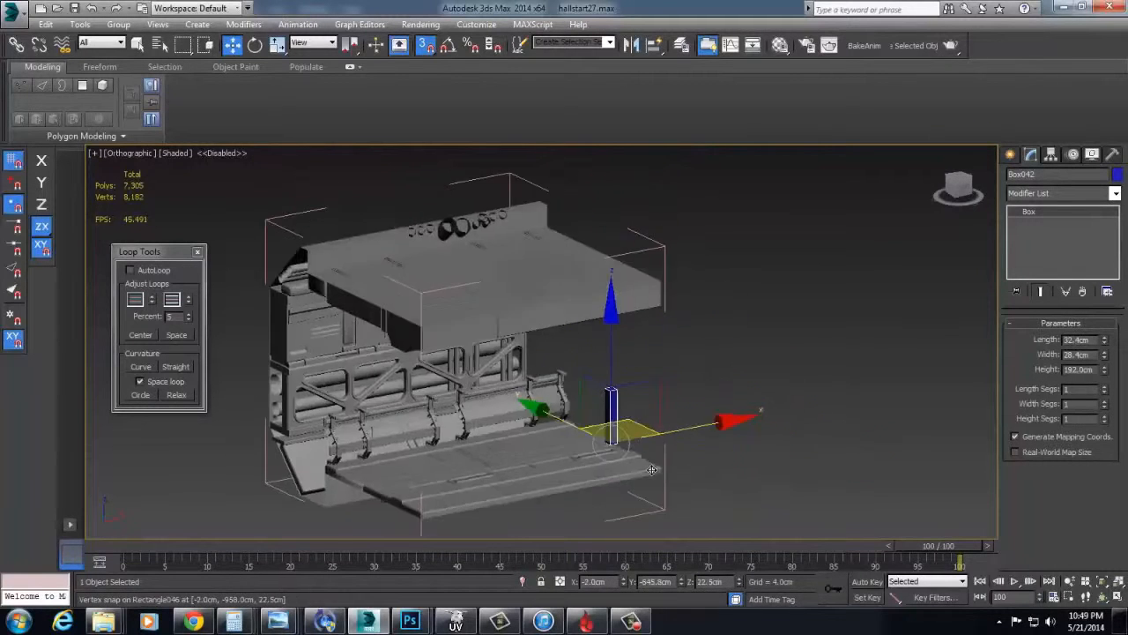
scroll(623, 401, up, 5)
drag(631, 401, 470, 443)
alt+middle_drag(471, 443, 423, 419)
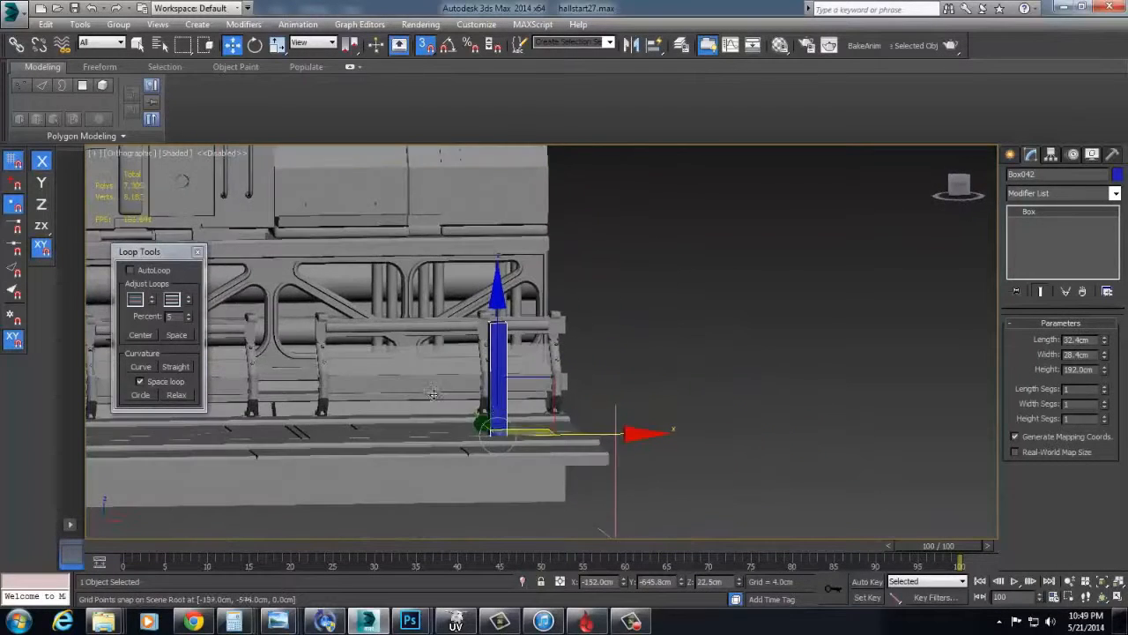
- Select the head of the open hallway group and close the group
middle_drag(569, 529, 609, 476)
scroll(678, 472, down, 3)
click(667, 461)
scroll(669, 472, up, 3)
click(118, 24)
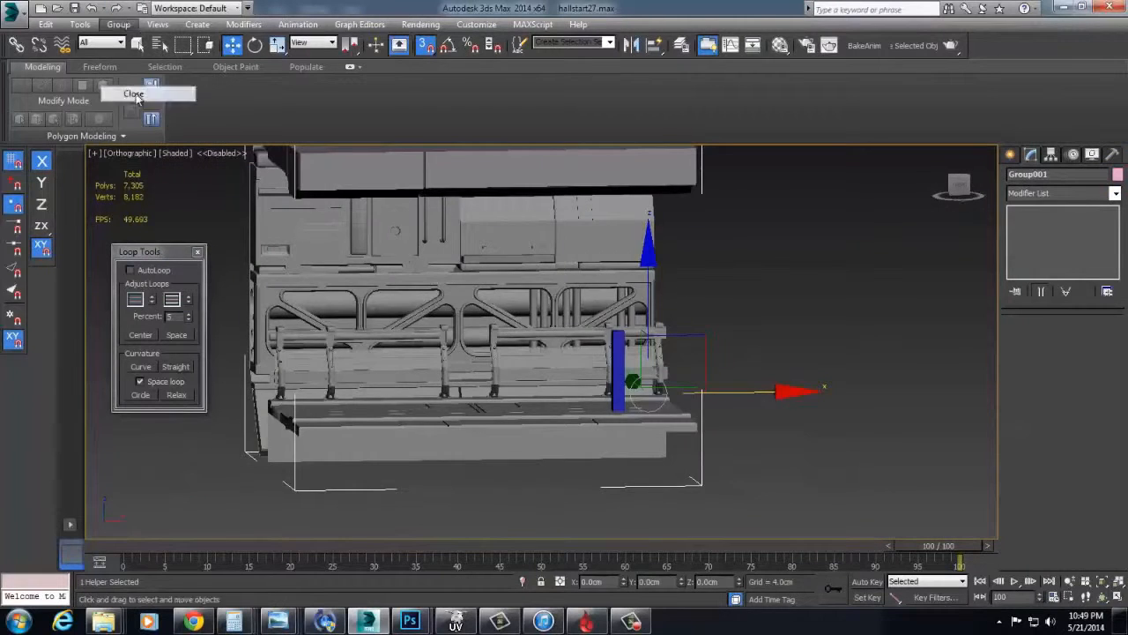
click(132, 93)
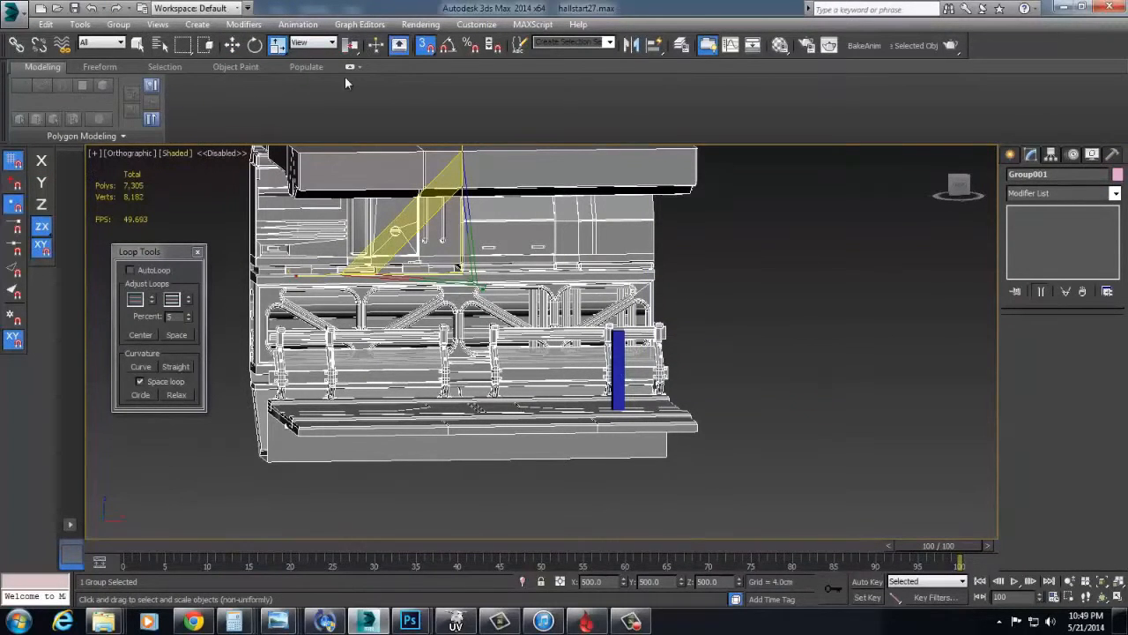
- Set the closed hallway group's absolute scale to 400 percent on the X, Y and Z axes
right_click(278, 46)
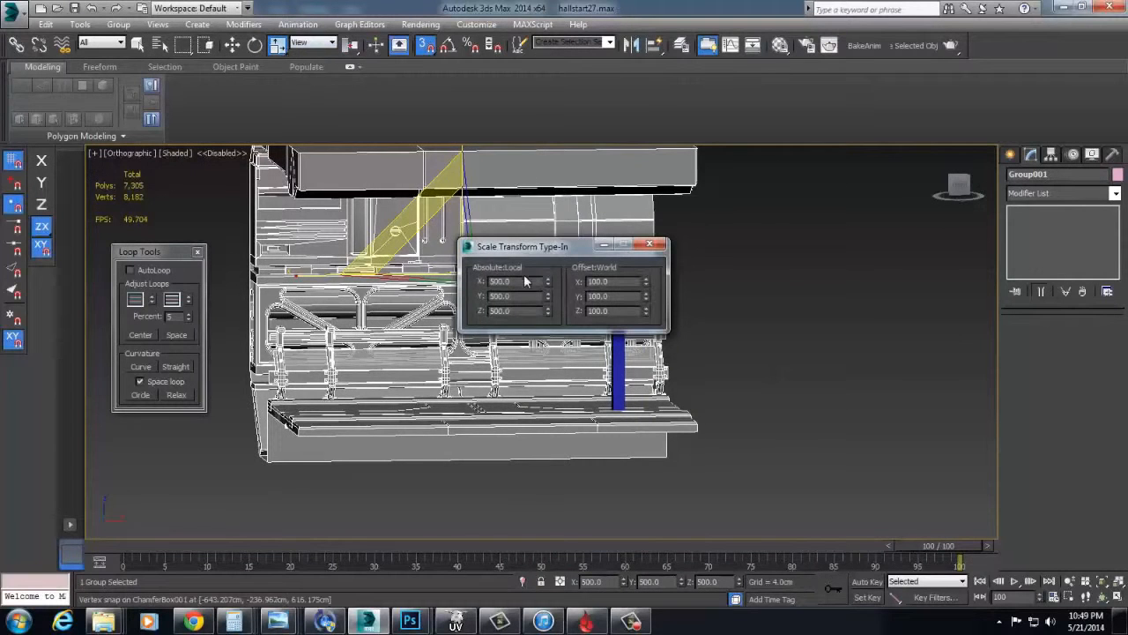
text(400)
key(Tab)
text(400)
key(Tab)
text(400)
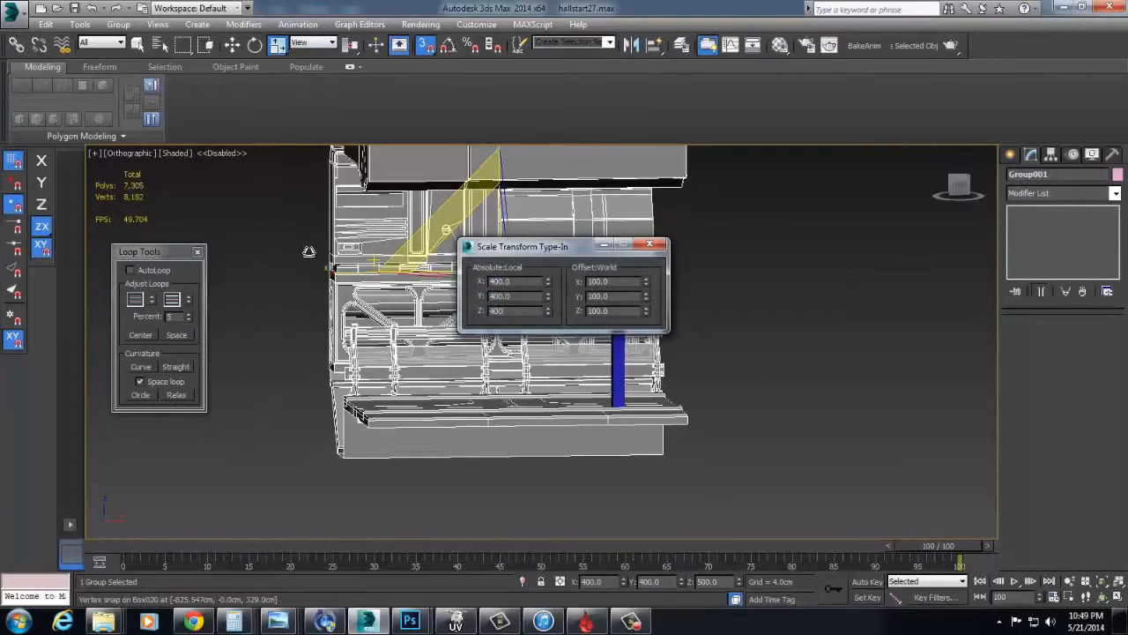
key(Return)
click(655, 246)
- Move the blue box along the Y axis across the floor, closer to the railing
alt+middle_drag(659, 253, 414, 396)
click(351, 368)
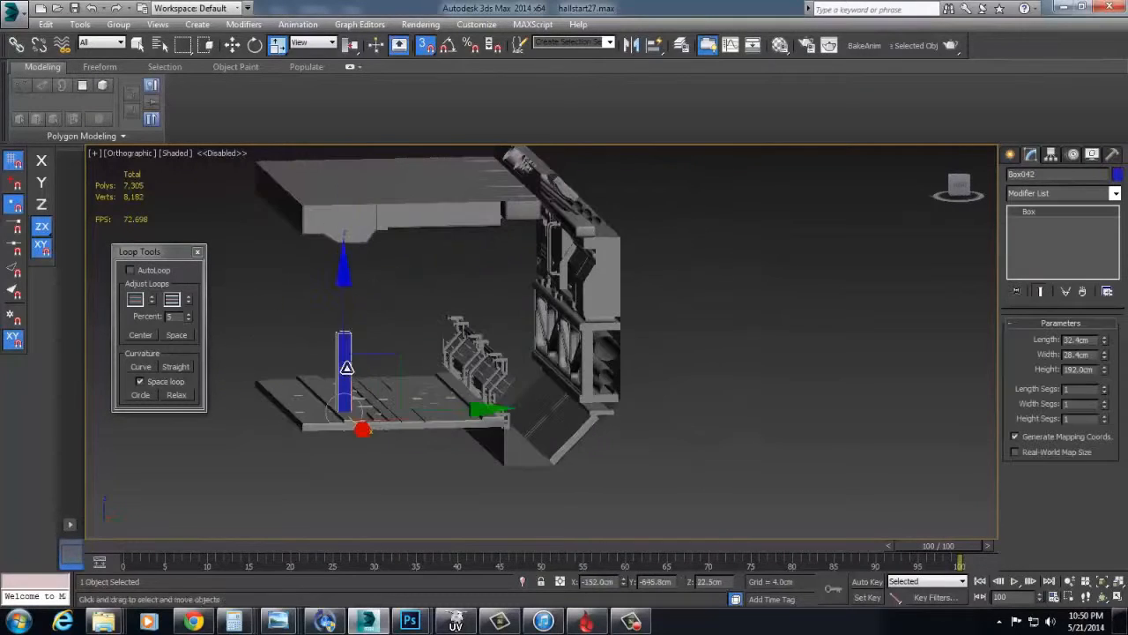
key(w)
drag(401, 429, 424, 427)
- Export the selected hallway group to an existing FBX file, replacing it and accepting the export options
alt+middle_drag(424, 427, 700, 437)
click(672, 388)
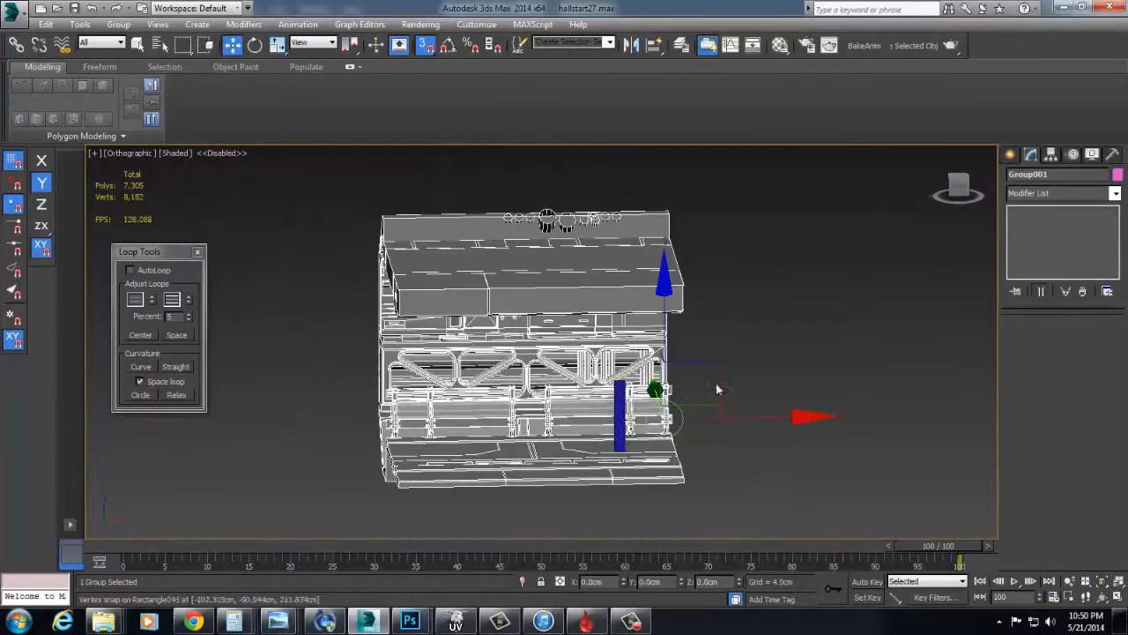
click(8, 20)
mouse_move(84, 231)
click(146, 118)
double_click(111, 81)
click(595, 354)
click(666, 494)
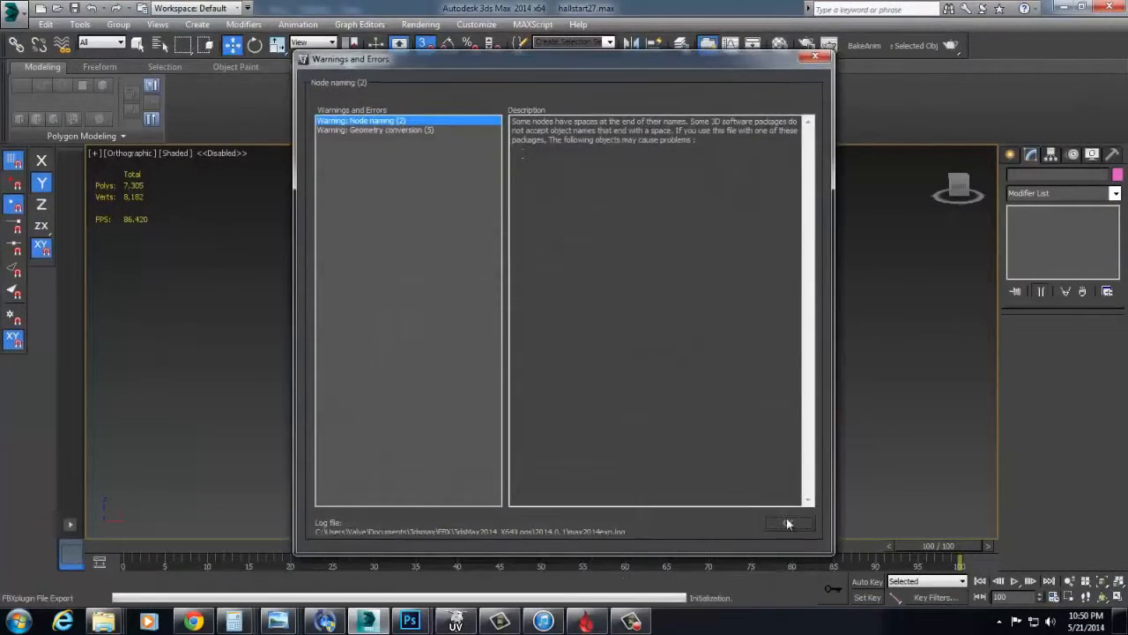
click(787, 523)
- Switch to the Unreal Engine launcher and launch engine version 4.1
key(alt+Tab)
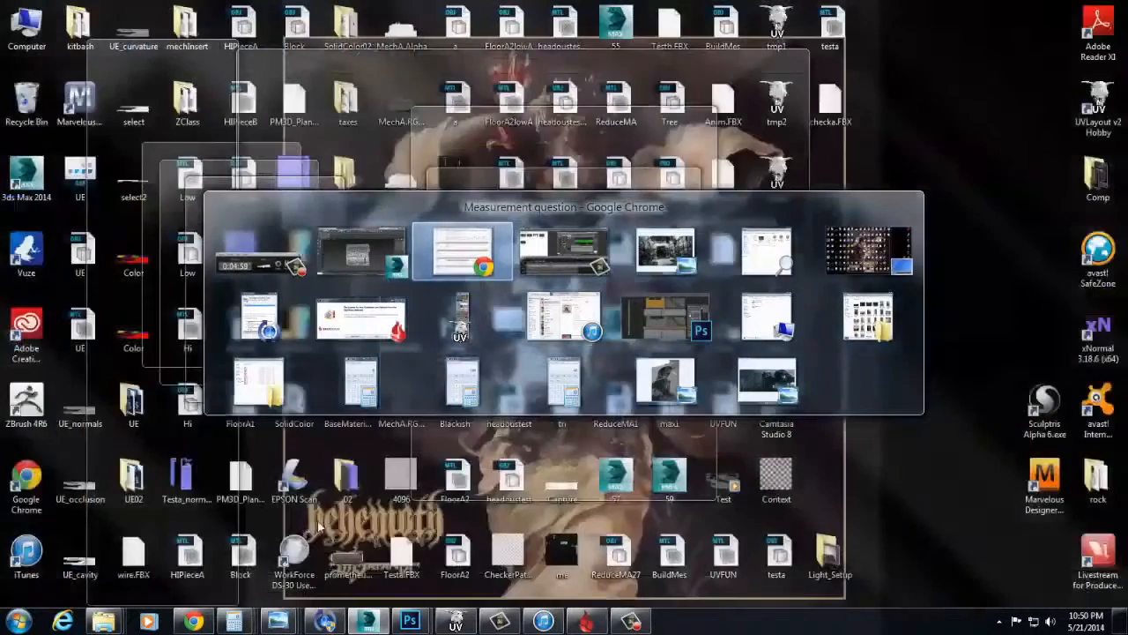
click(18, 621)
click(276, 276)
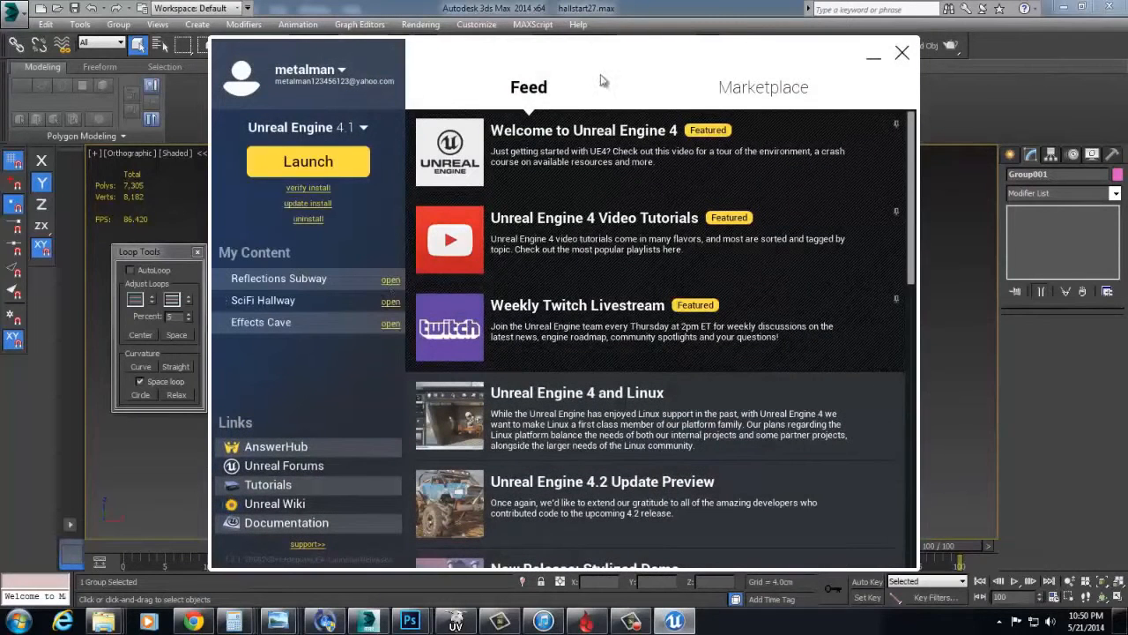
click(331, 169)
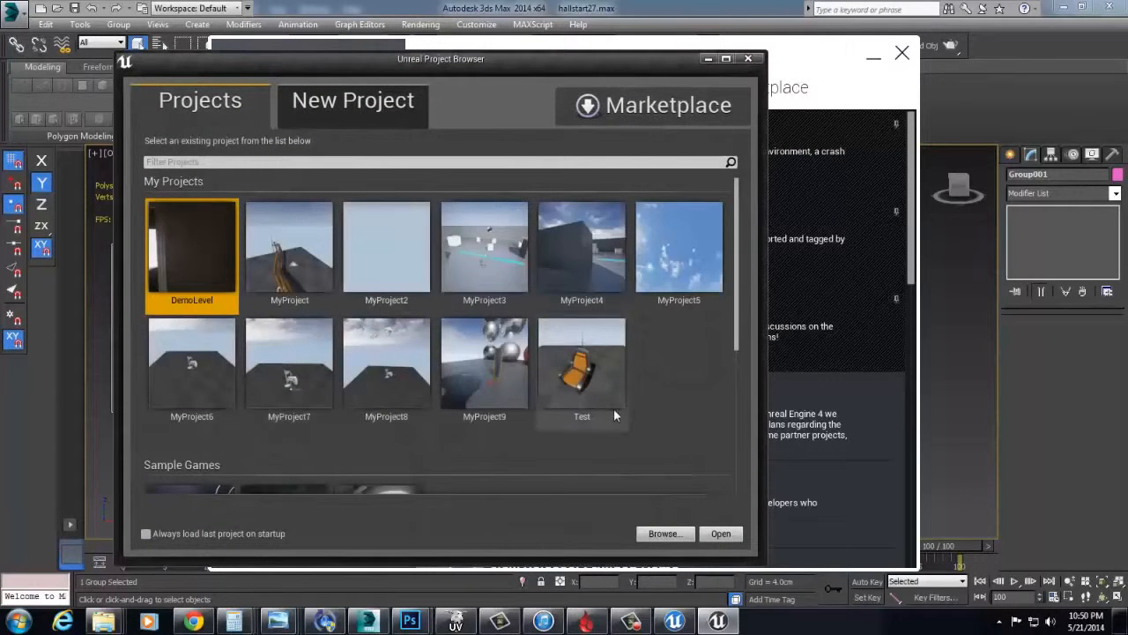
- Create a new project named MyProject10 from the first person template
scroll(617, 413, down, 3)
scroll(649, 410, up, 3)
click(375, 111)
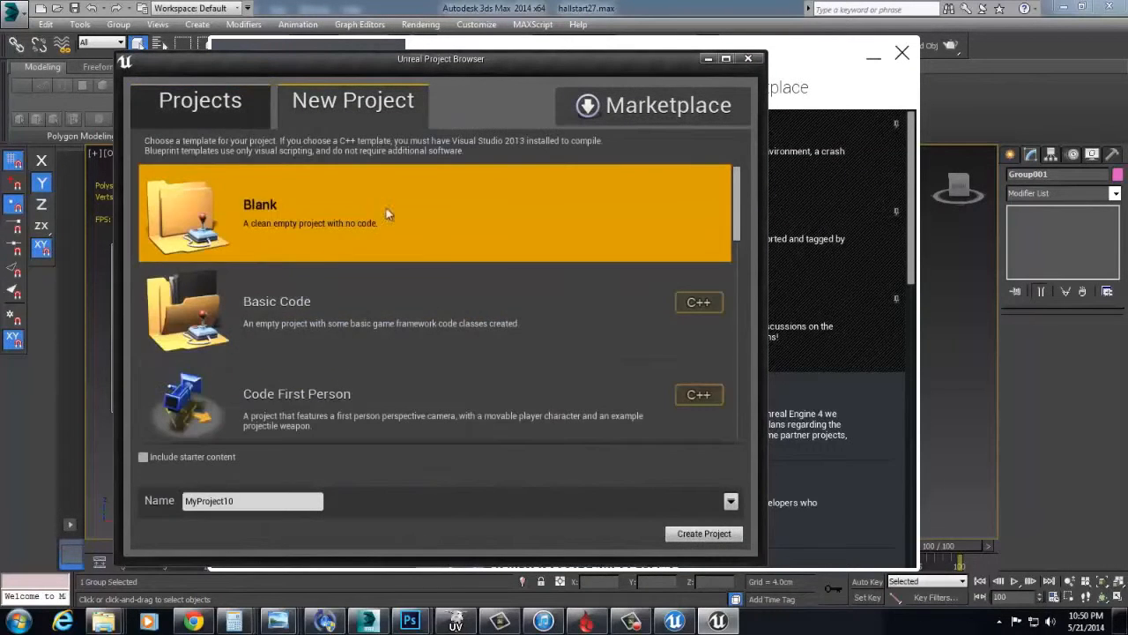
scroll(396, 291, down, 4)
click(399, 285)
click(390, 220)
double_click(396, 310)
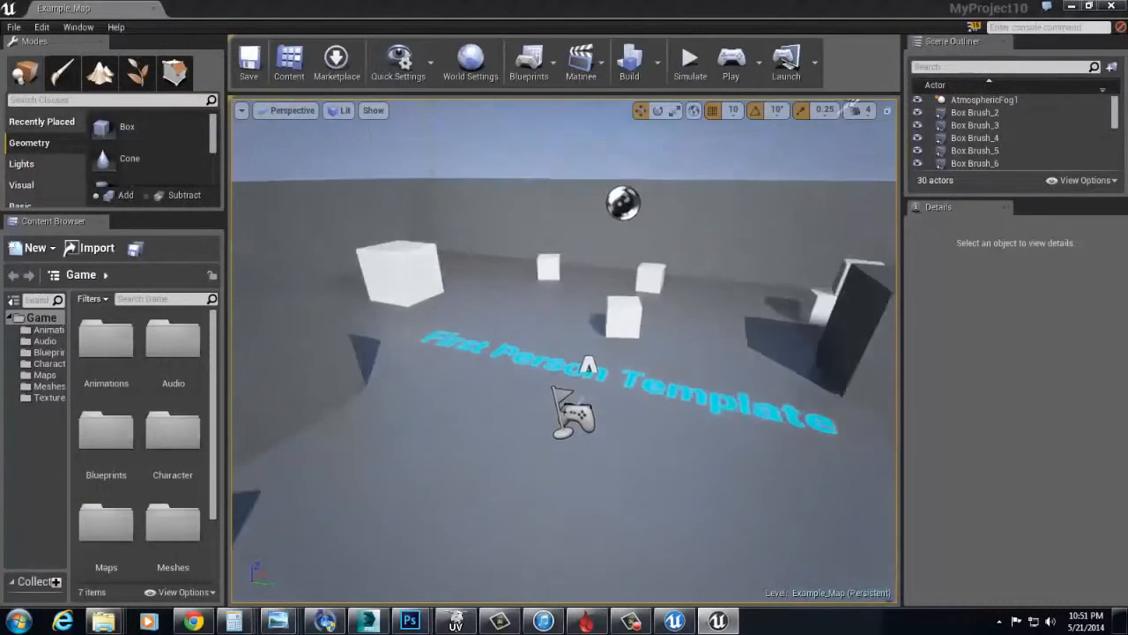
- Create a new level from the default template with a floor, sky and player start
click(14, 26)
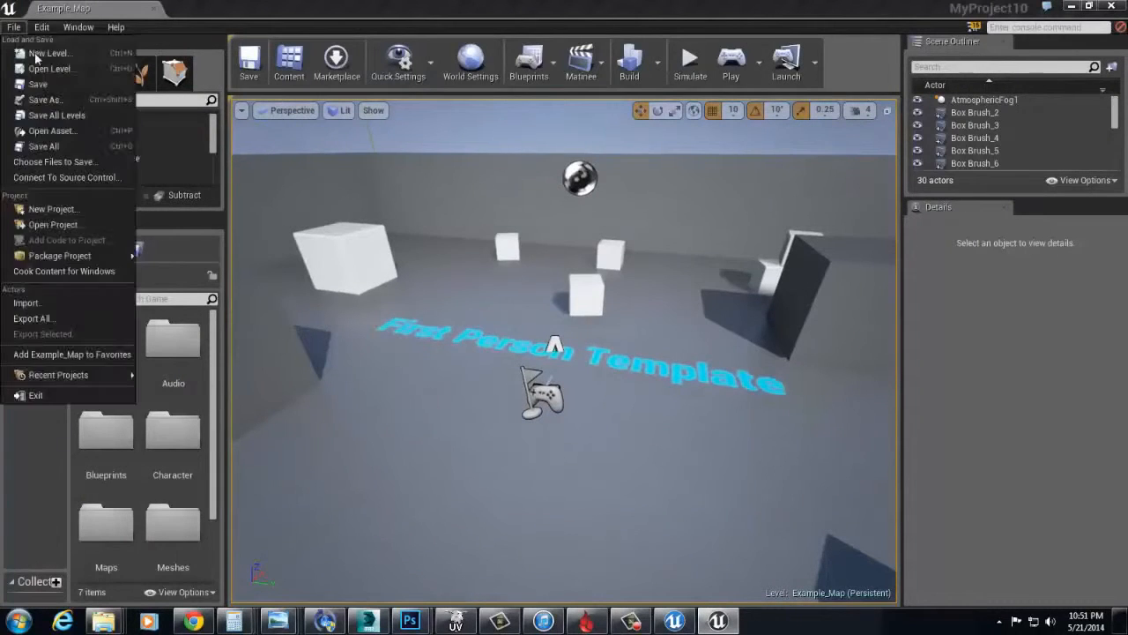
click(49, 51)
click(445, 247)
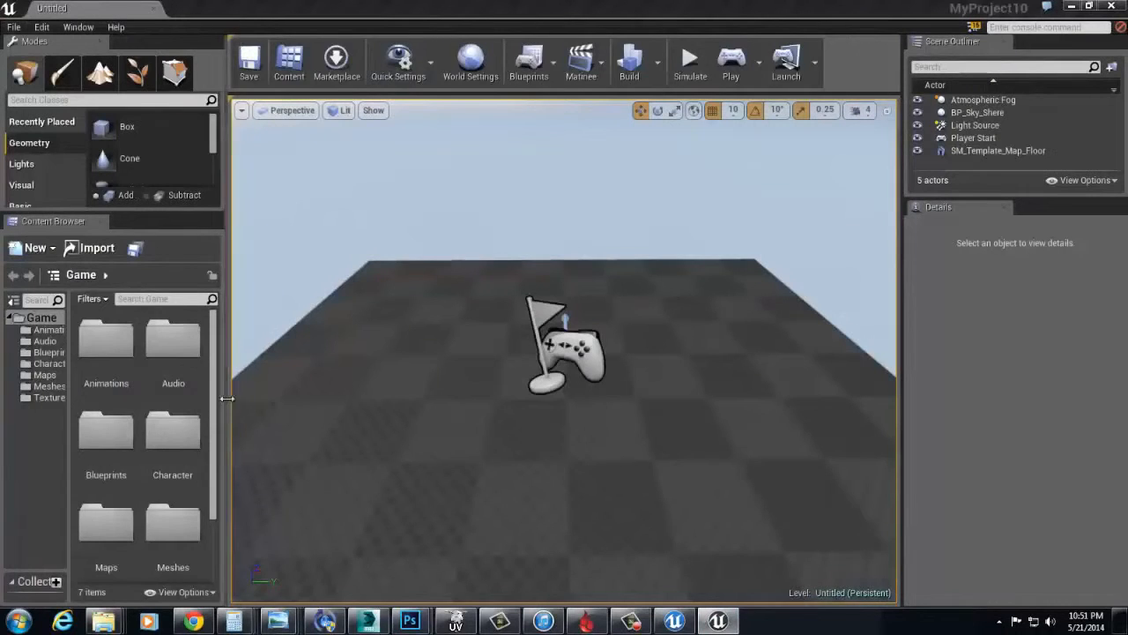
- Import the checka FBX from the Desktop into the project's Meshes folder as a static mesh, importing all
drag(227, 398, 403, 390)
right_click(263, 440)
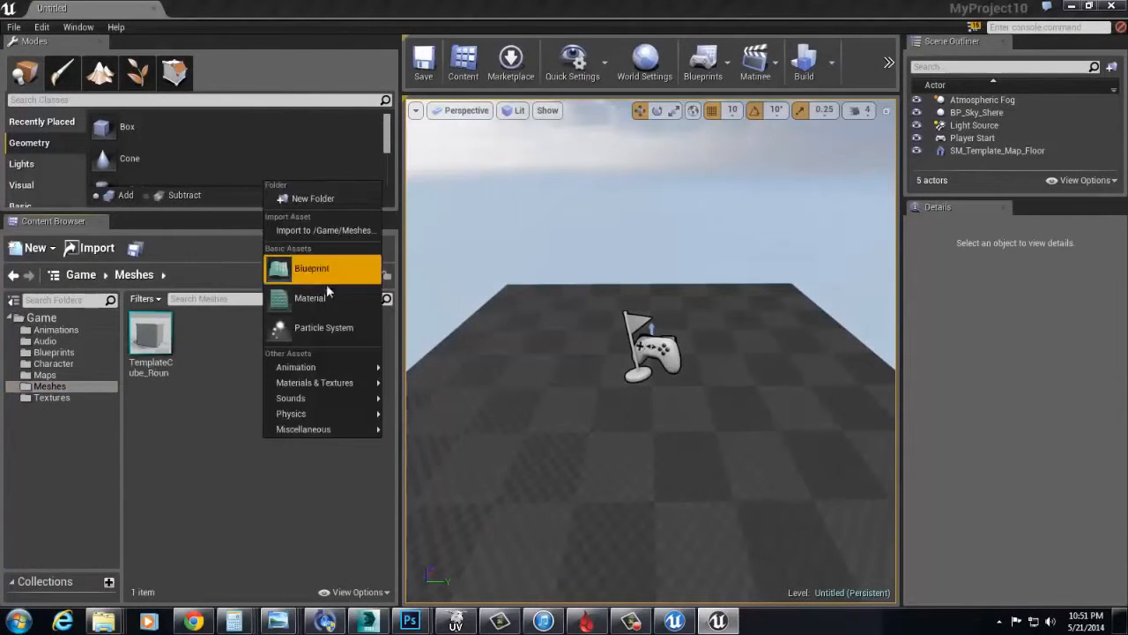
click(325, 231)
click(64, 188)
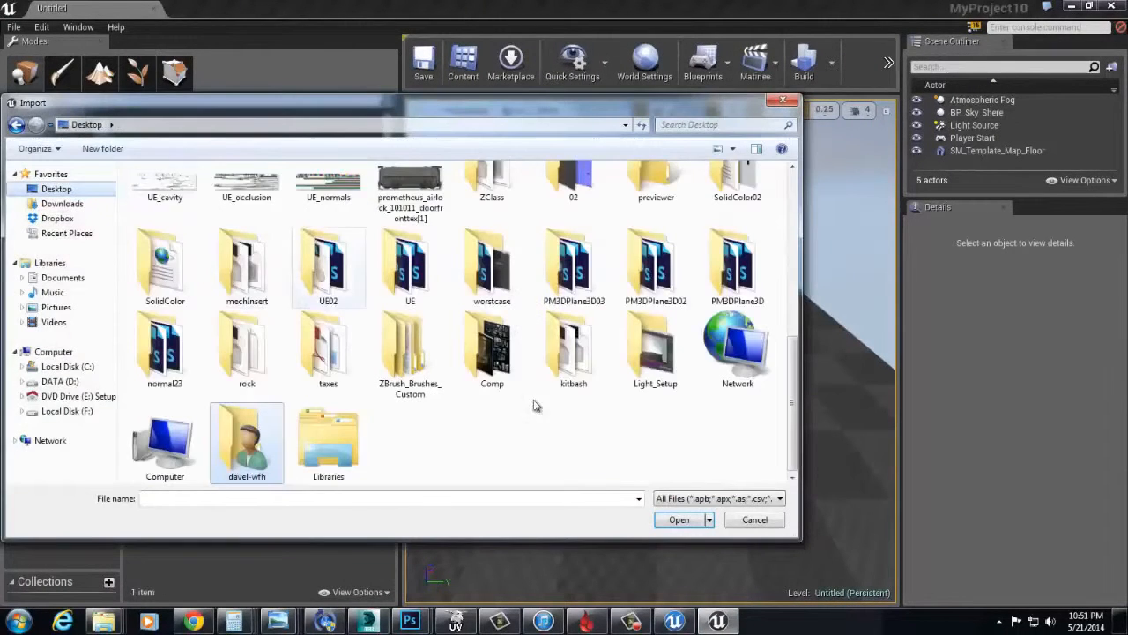
double_click(170, 204)
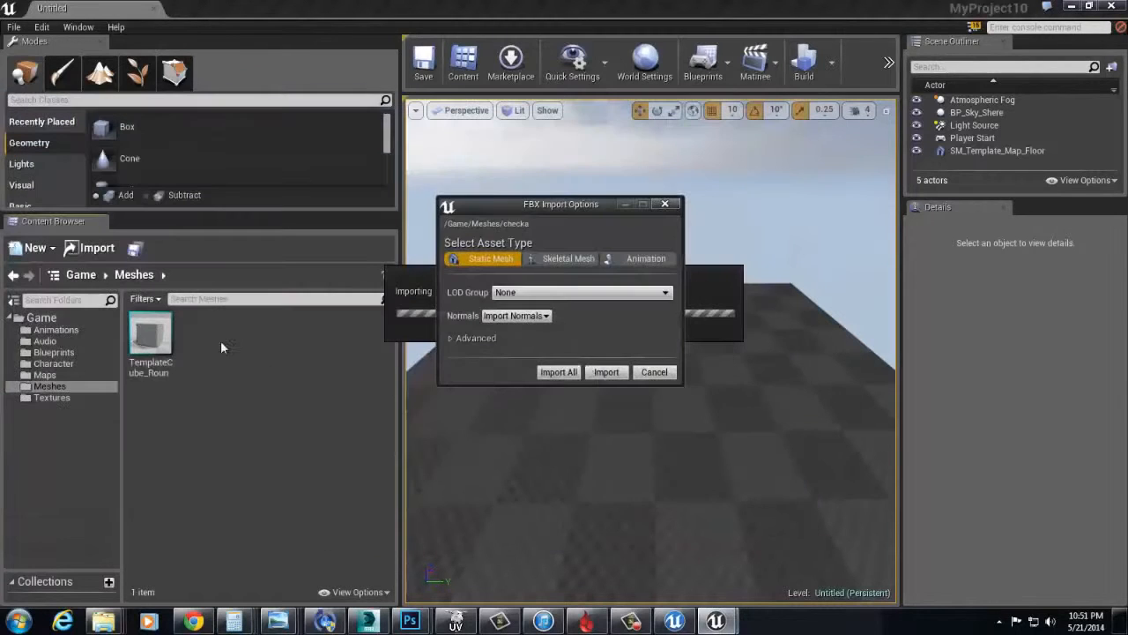
click(559, 372)
- Place the checka mesh in the level, rotate it about the vertical axis and move it over the player start
drag(622, 379, 589, 306)
right_drag(589, 306, 622, 334)
drag(661, 296, 745, 298)
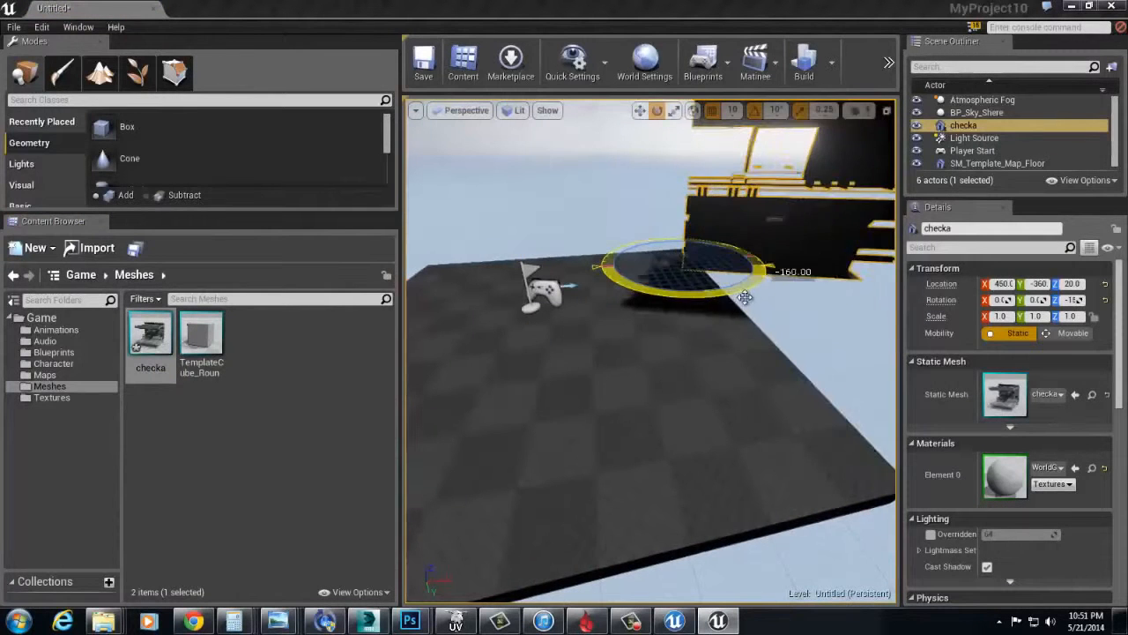
right_drag(690, 284, 646, 282)
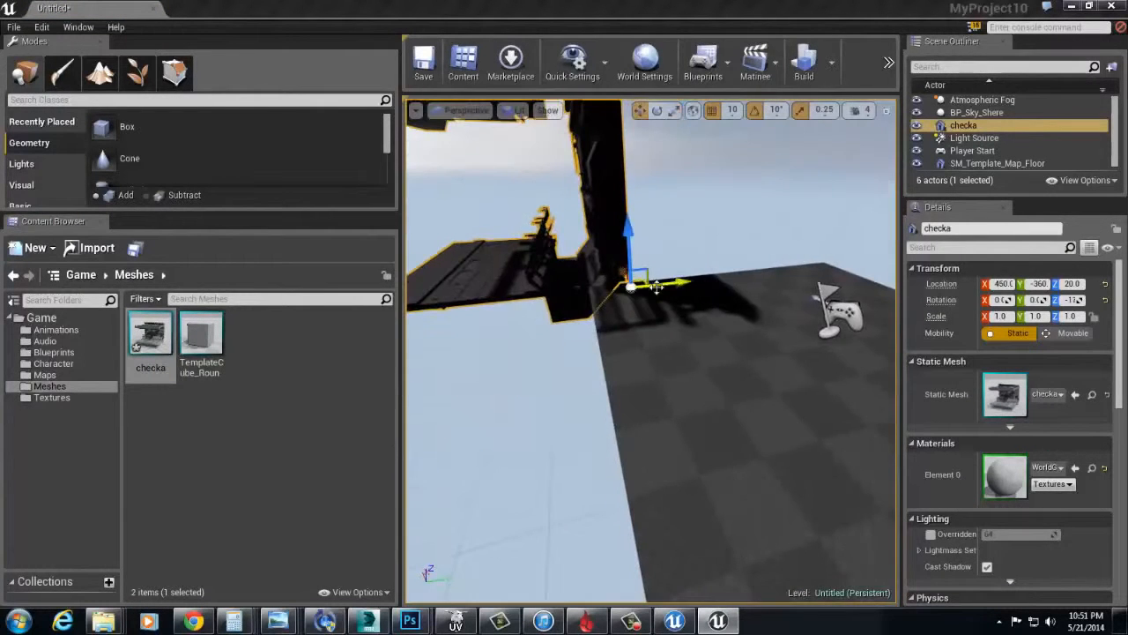
drag(638, 281, 640, 320)
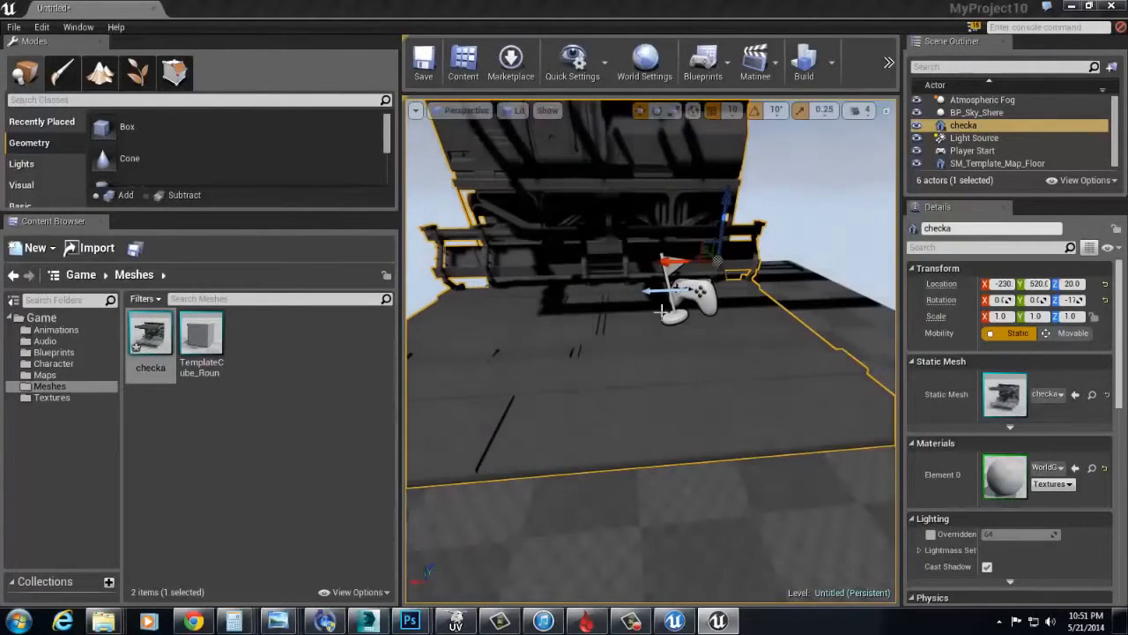
- Play the level and walk around inside the hallway to judge its size
key(alt+p)
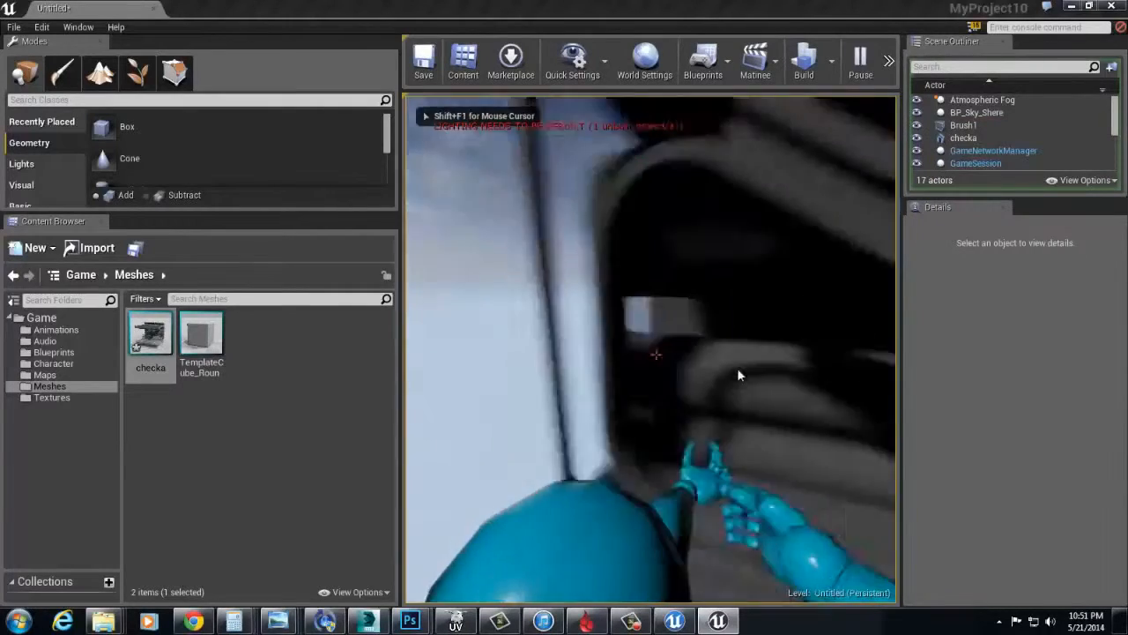
key(s)
key(w)
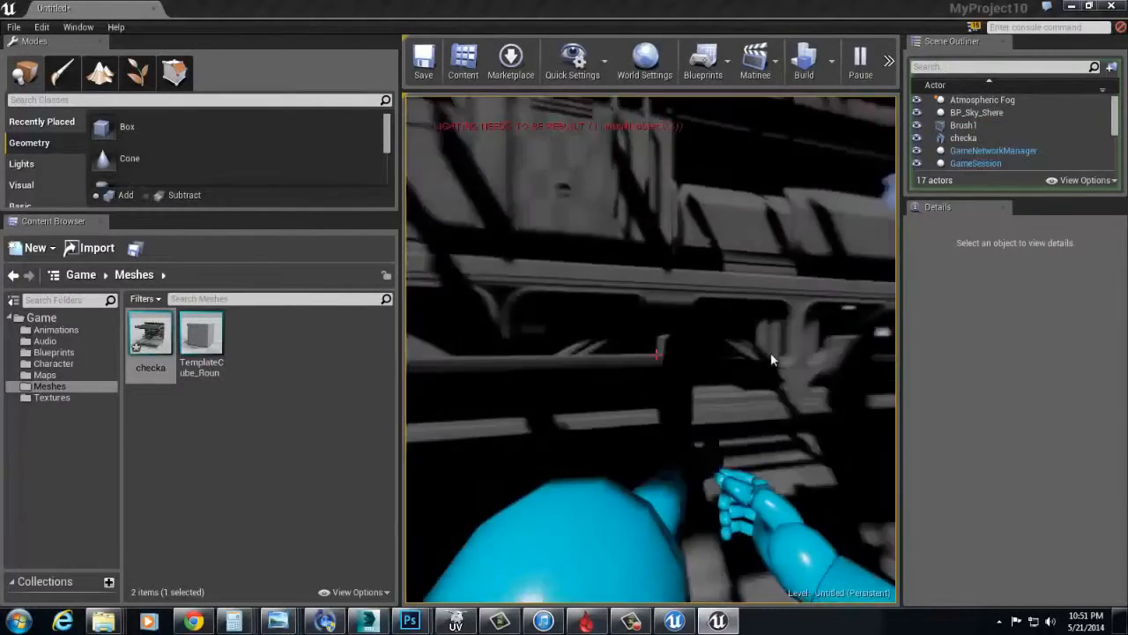
- Switch to 3ds Max and compare the hallway group with the blue human-size box
key(alt+Tab)
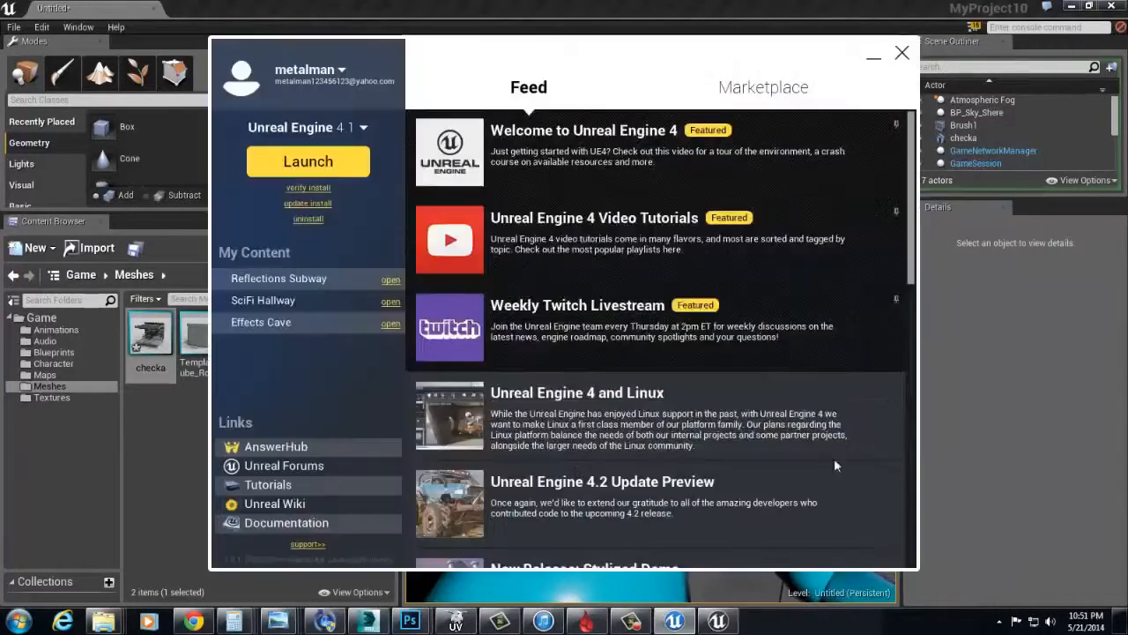
key(alt+Tab)
click(654, 240)
alt+middle_drag(619, 441, 608, 414)
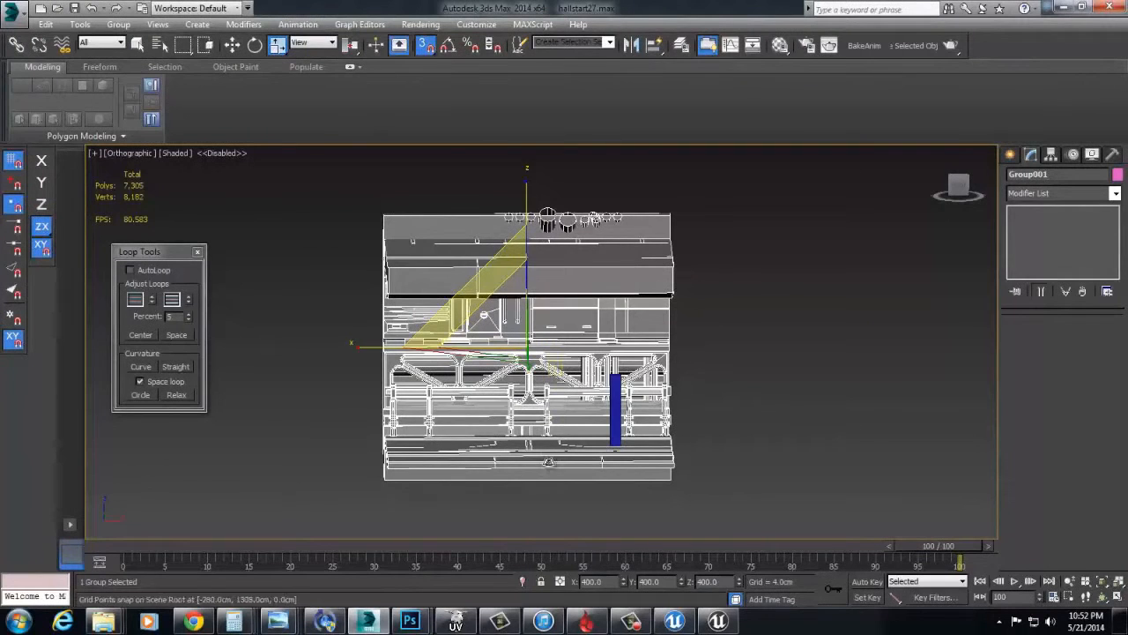
alt+middle_drag(628, 397, 604, 339)
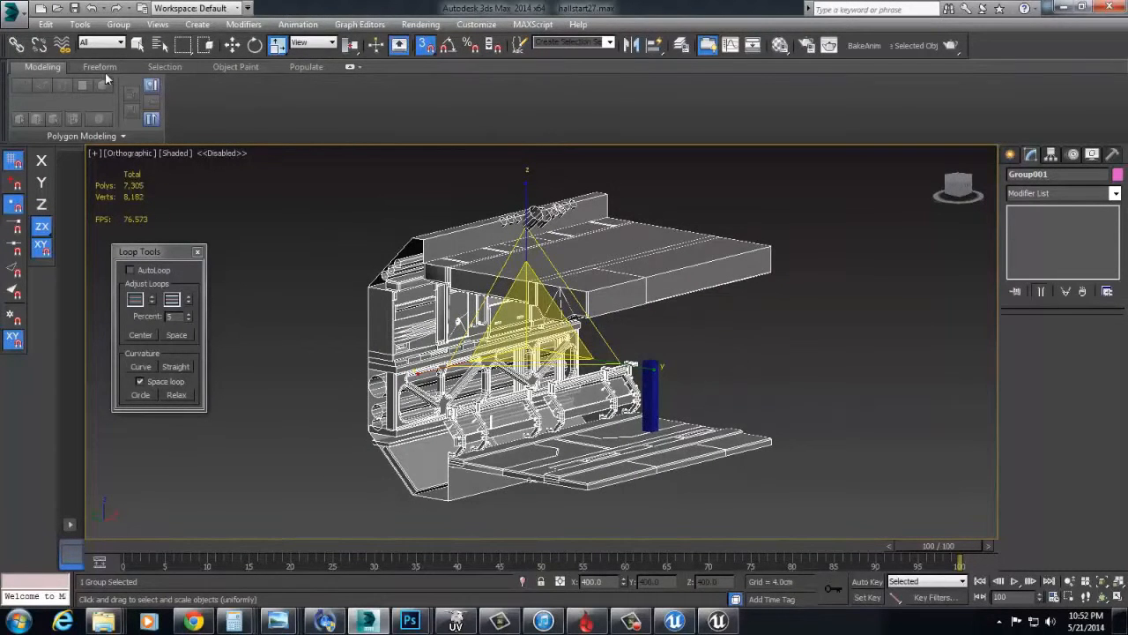
- Set the hallway group's absolute scale to 350 on X, Y and Z
key(r)
key(F12)
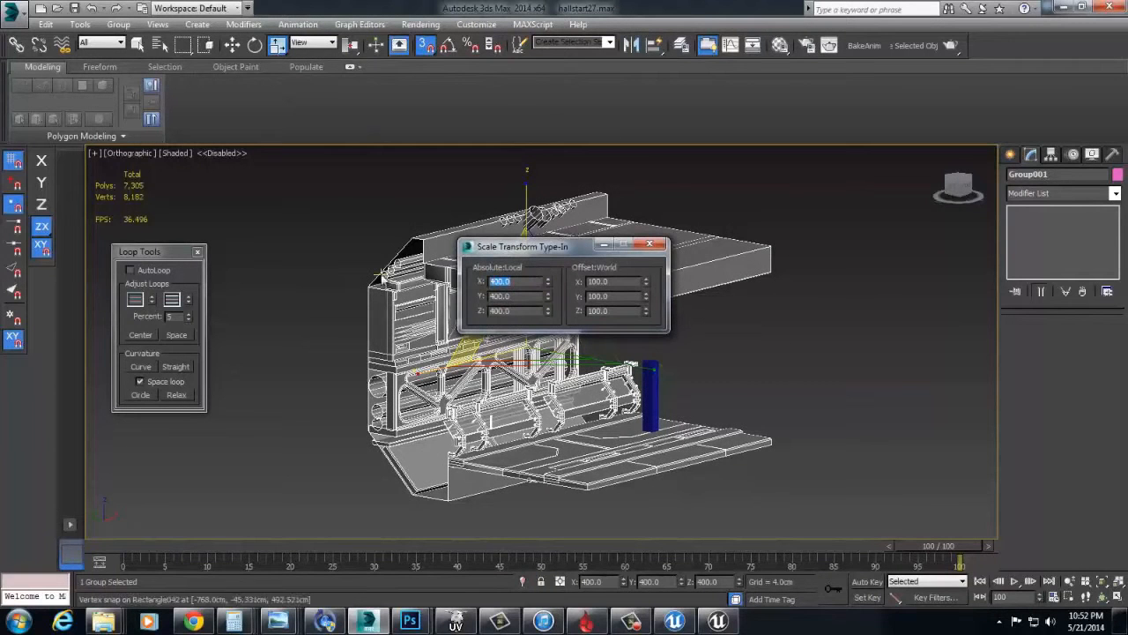
text(350)
key(Tab)
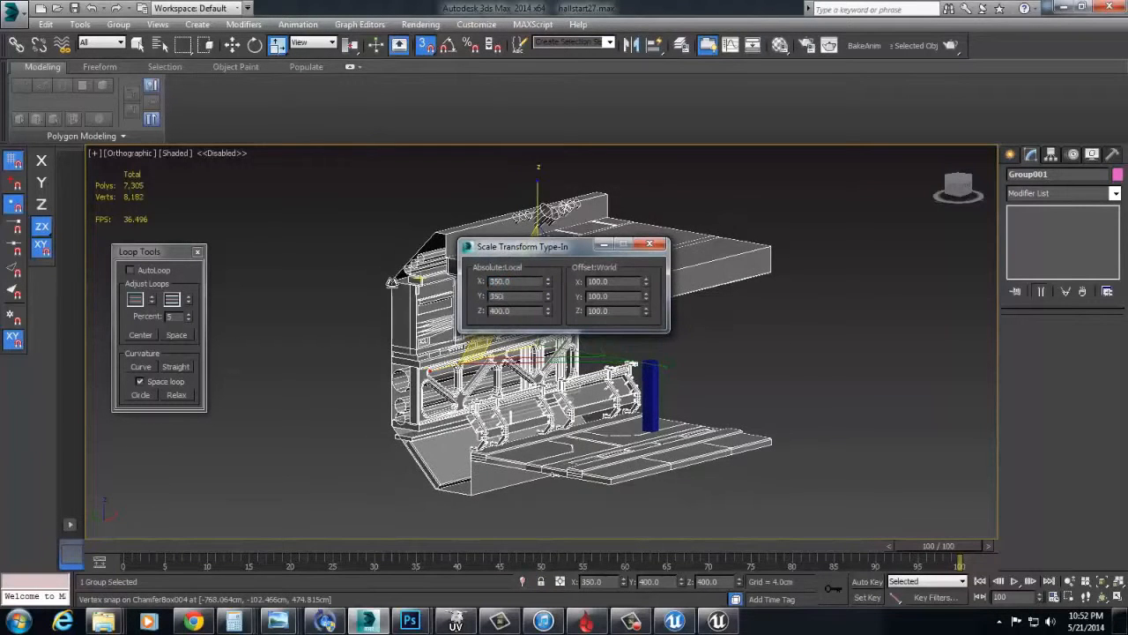
text(350)
key(Tab)
text(350)
key(Return)
click(649, 244)
- Export the selected hallway group over the existing checka.FBX on the Desktop, accepting the export options
alt+middle_drag(645, 309, 766, 343)
click(16, 8)
mouse_move(44, 229)
click(176, 158)
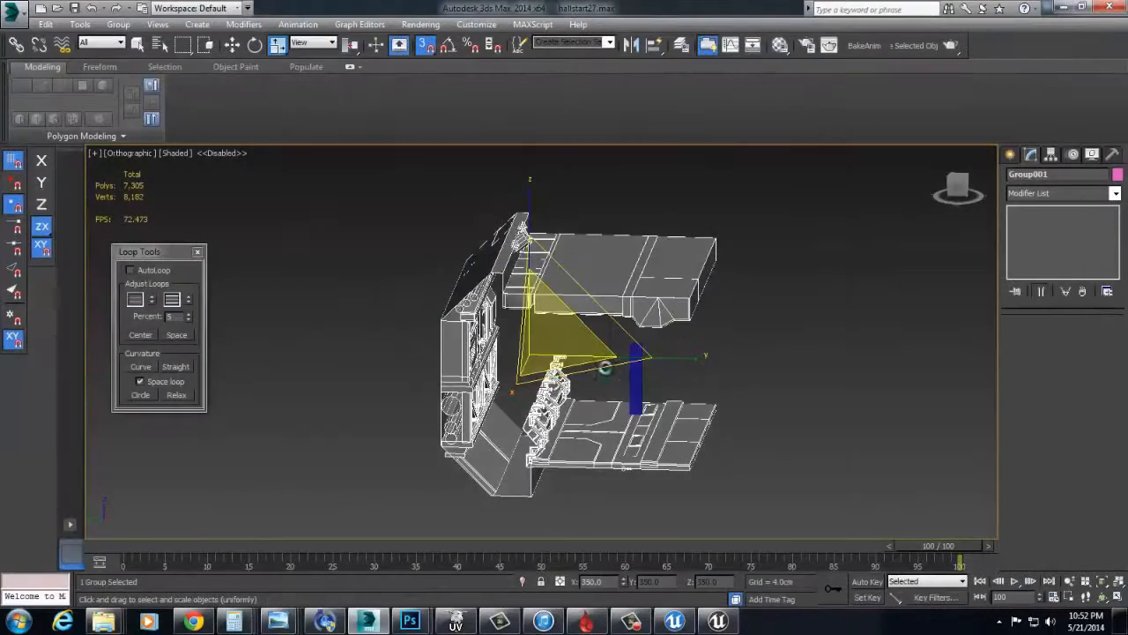
click(668, 494)
click(787, 522)
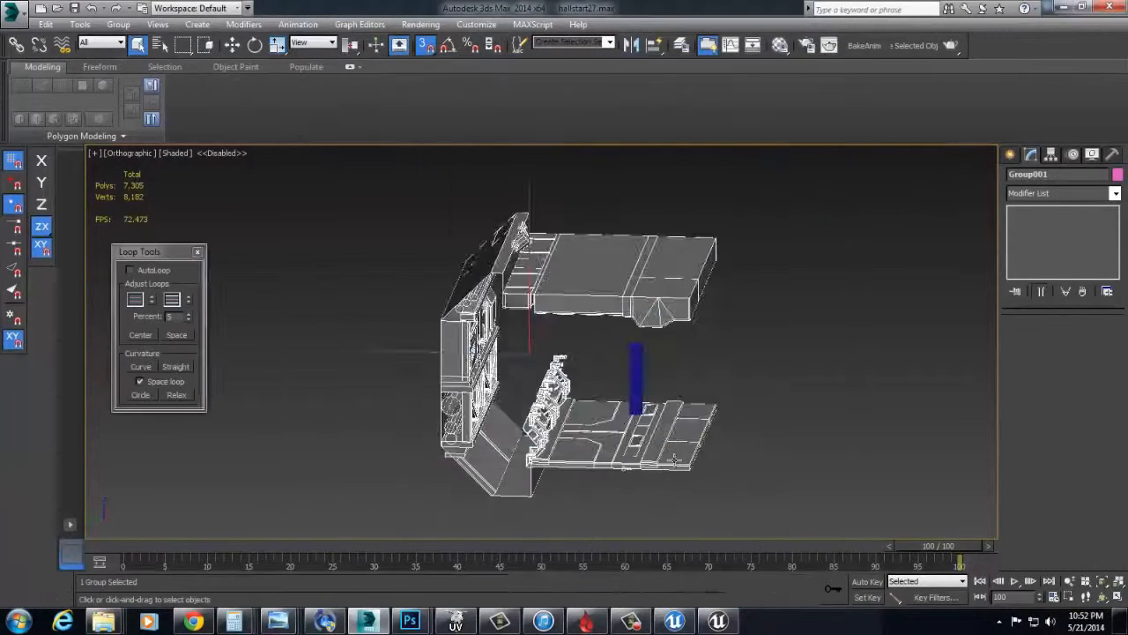
- Switch to the Unreal Editor and reimport the checka static mesh
key(alt+Tab)
right_click(164, 343)
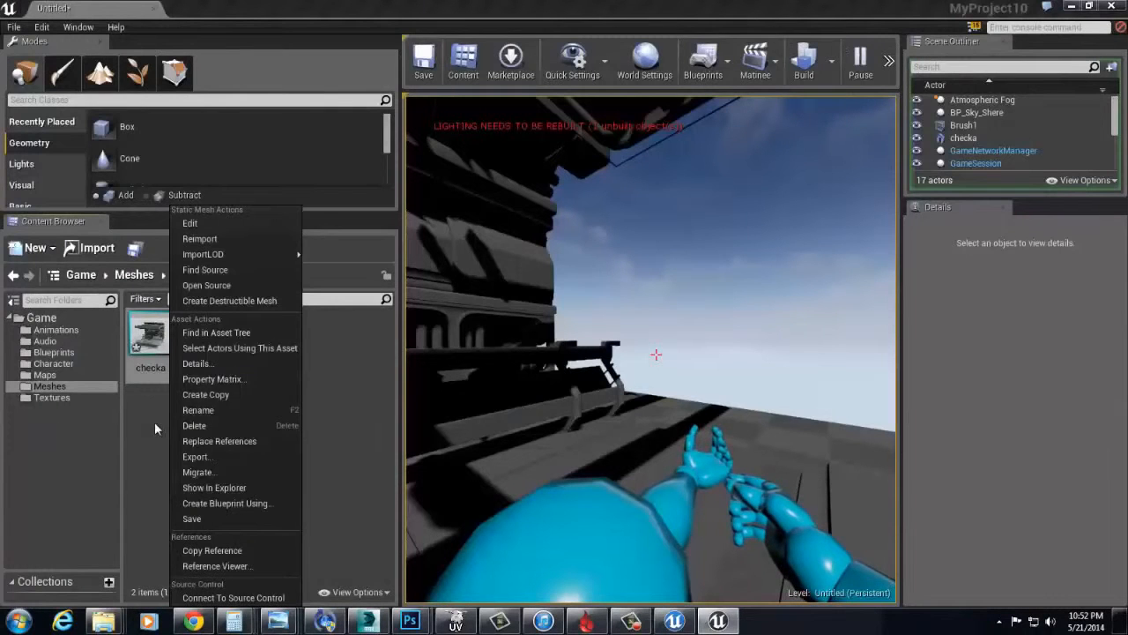
click(202, 238)
- Walk around the rescaled hallway in the running level, stop playing and look over the model
click(611, 328)
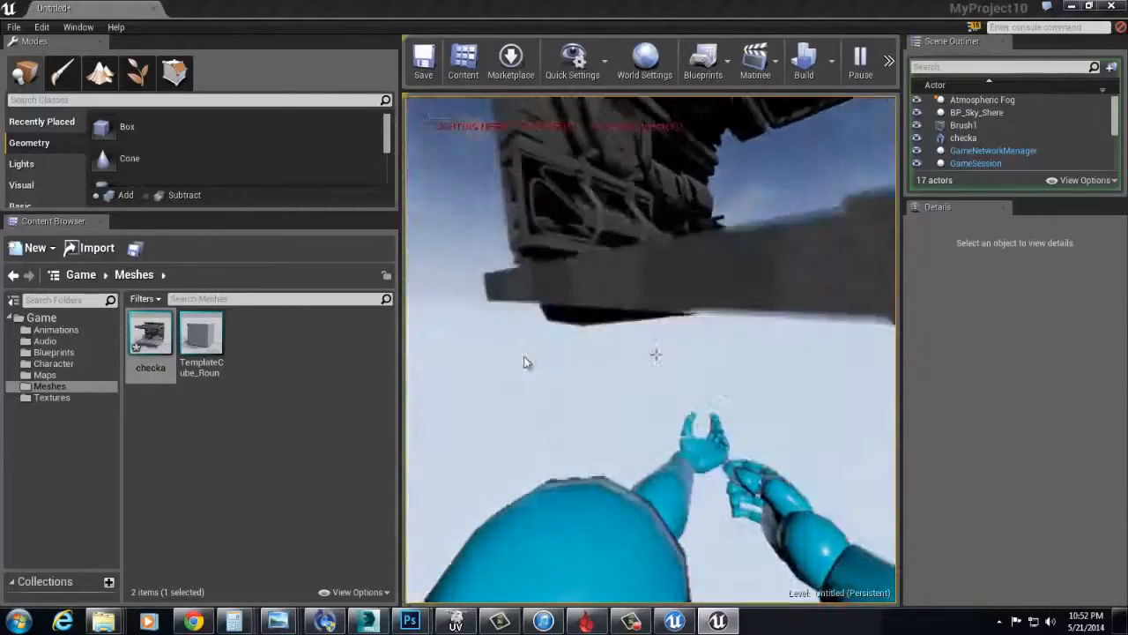
key(Escape)
right_drag(572, 327, 622, 338)
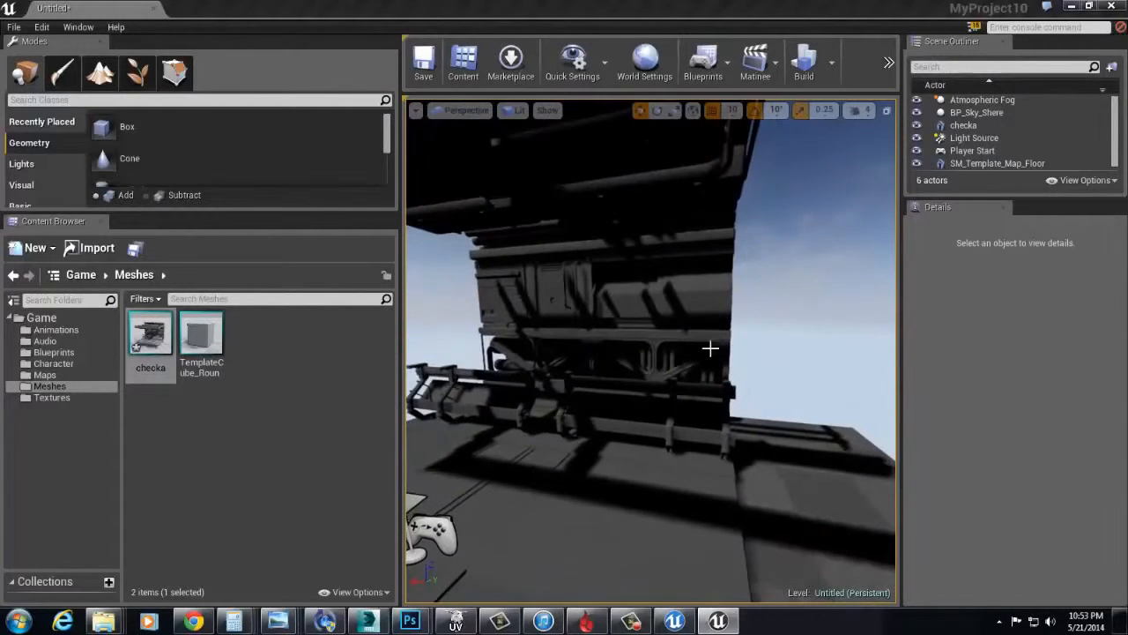
- Switch to 3ds Max, show the hallway from the left side and open its group for editing
key(alt+Tab)
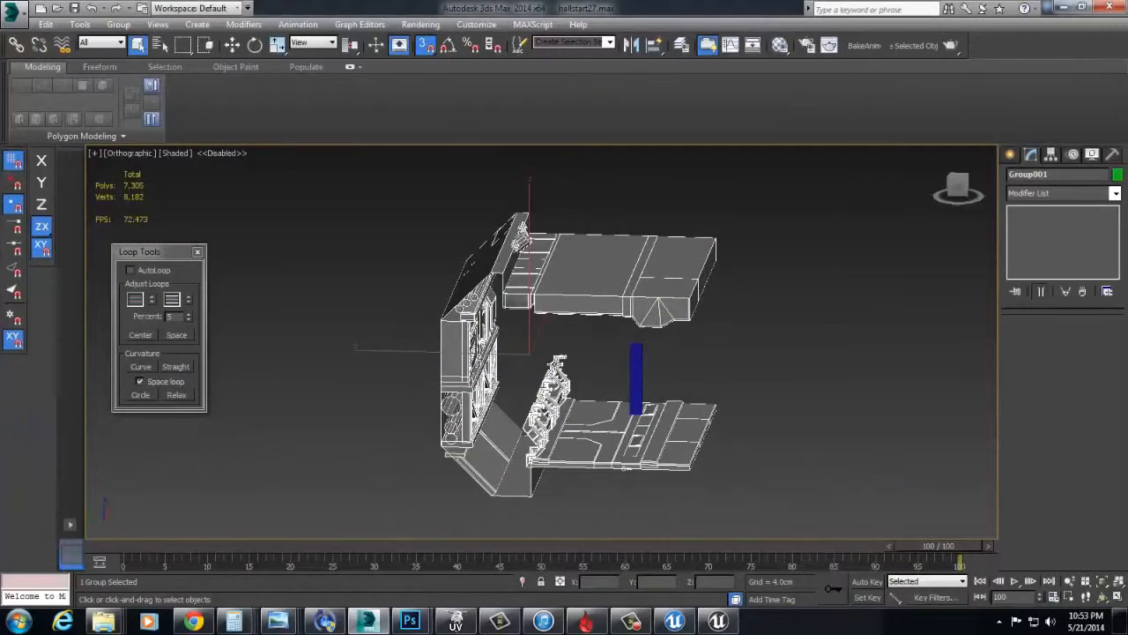
key(p)
key(l)
scroll(606, 414, up, 4)
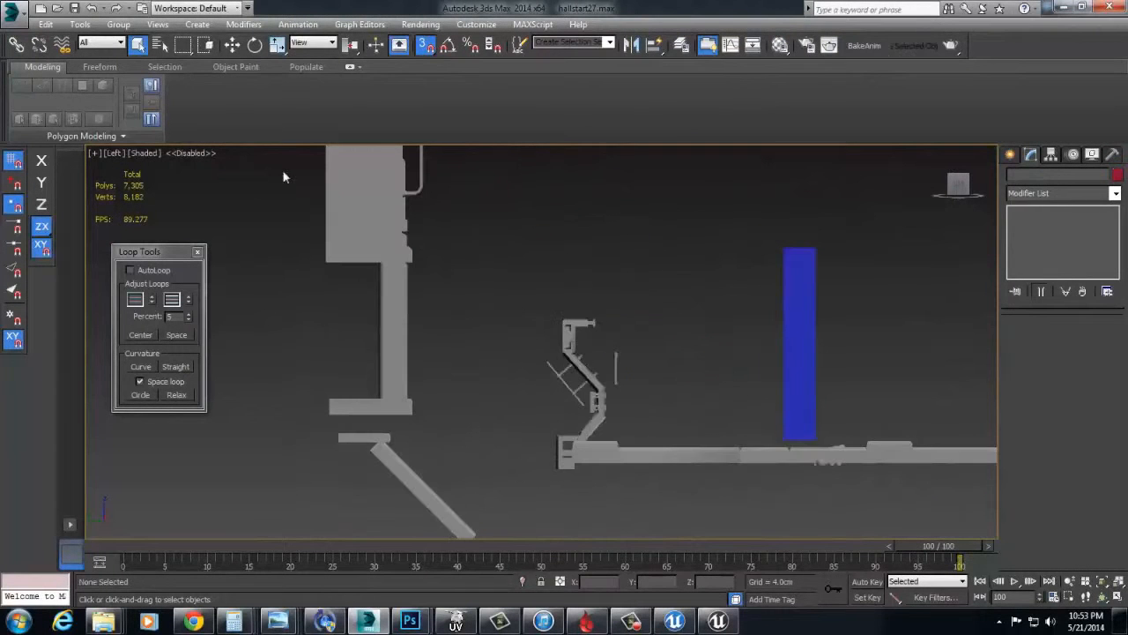
click(133, 77)
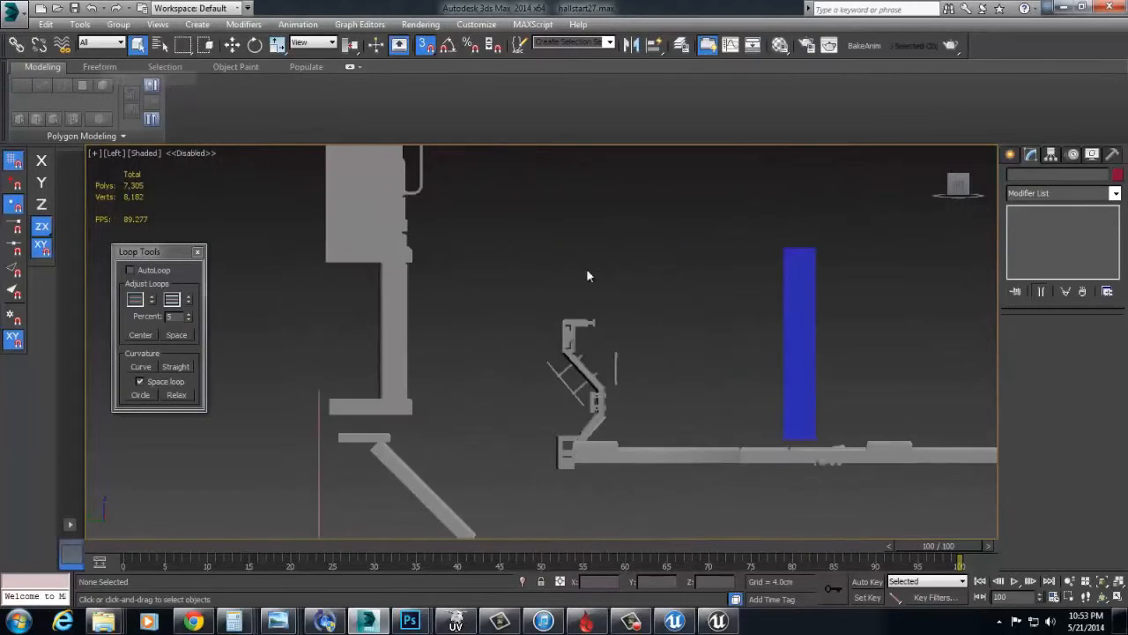
- Select railing parts inside the opened hallway group, move them and undo the last change
drag(620, 388, 719, 249)
alt+middle_drag(532, 511, 707, 479)
drag(596, 335, 601, 305)
alt+middle_drag(601, 304, 467, 348)
scroll(567, 352, down, 4)
key(w)
alt+right_click(633, 304)
click(660, 249)
drag(738, 362, 797, 375)
alt+middle_drag(797, 375, 712, 351)
click(782, 337)
key(ctrl+z)
- Delete the surplus railing parts, then select the hallway's group helper and close the group
alt+middle_drag(793, 337, 628, 456)
alt+middle_drag(553, 488, 644, 415)
key(Delete)
scroll(644, 414, up, 3)
scroll(644, 416, down, 3)
drag(836, 411, 767, 514)
alt+middle_drag(766, 514, 678, 468)
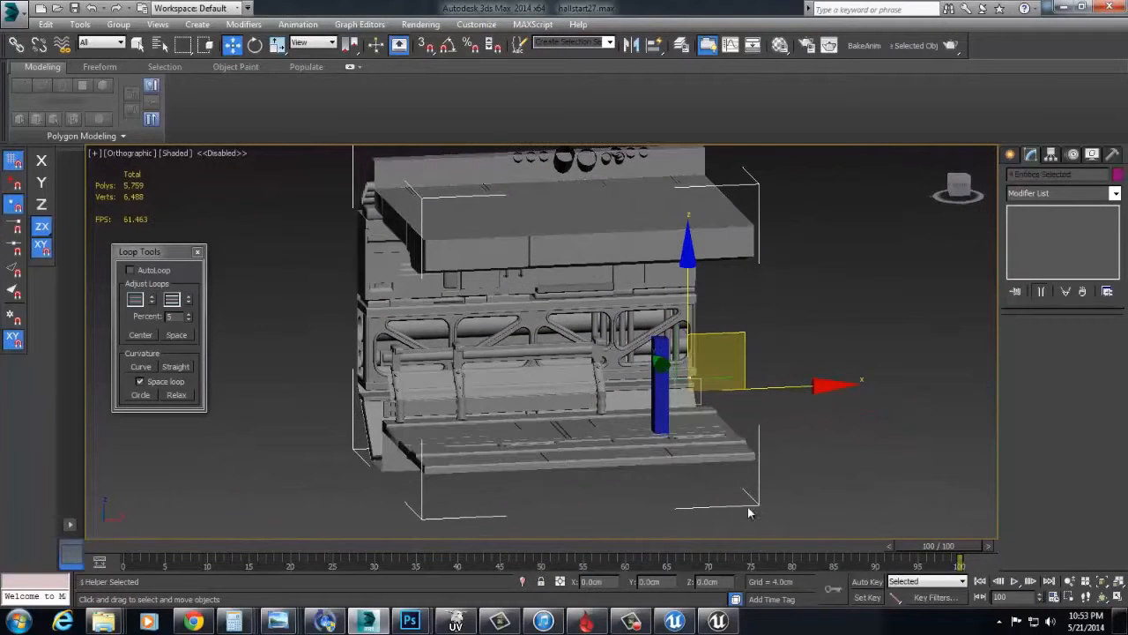
click(112, 27)
click(142, 93)
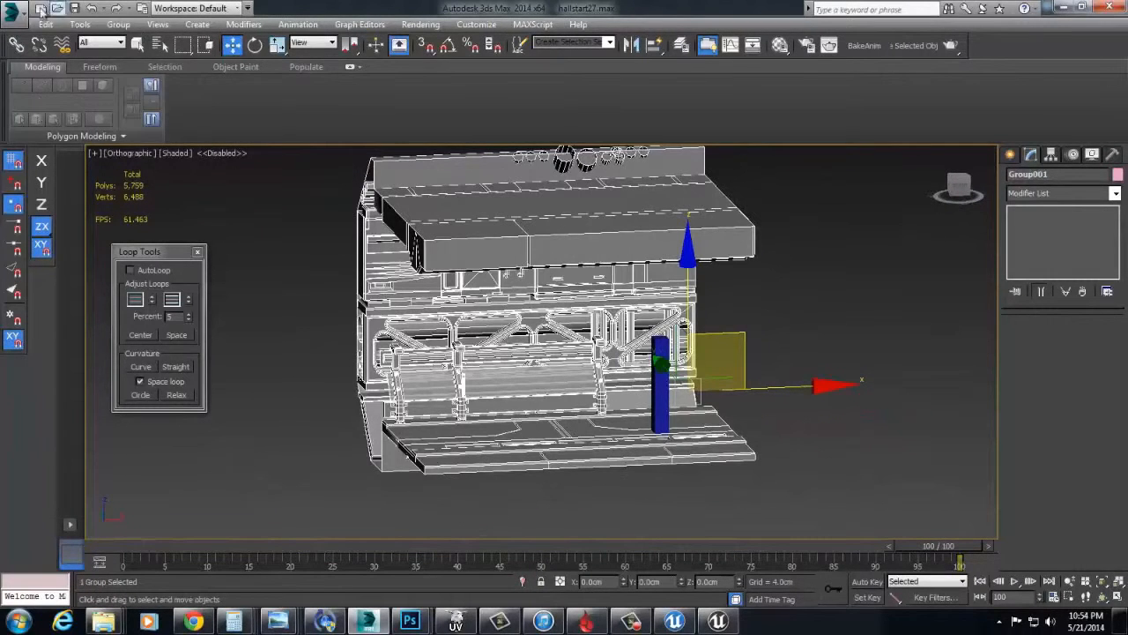
- Export the edited hallway group as a selection, replacing checka.FBX and accepting the export options and warnings
click(16, 13)
mouse_move(49, 231)
click(171, 123)
double_click(161, 105)
click(592, 357)
click(668, 494)
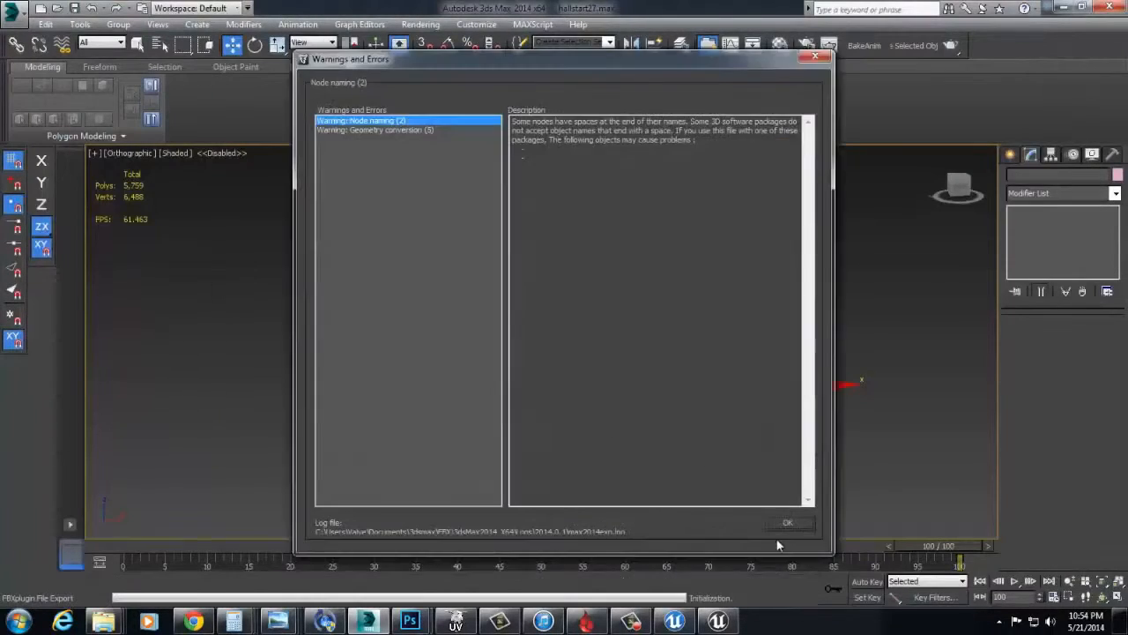
click(789, 447)
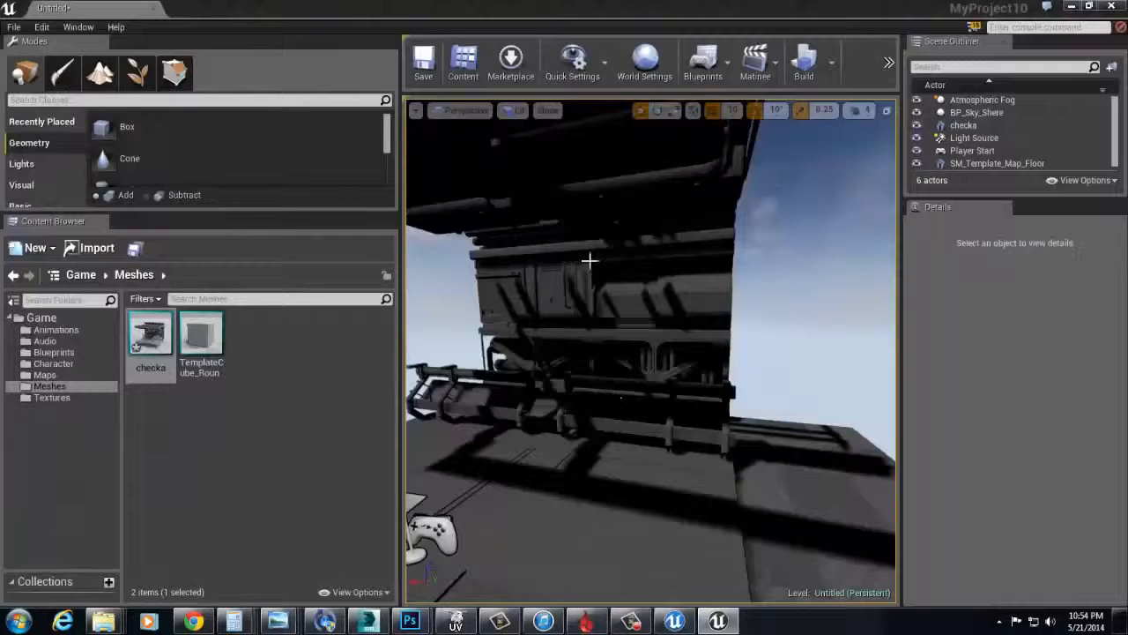
- Select the hallway in the Unreal level and reimport the checka static mesh with its reduced railing
click(589, 260)
right_click(165, 337)
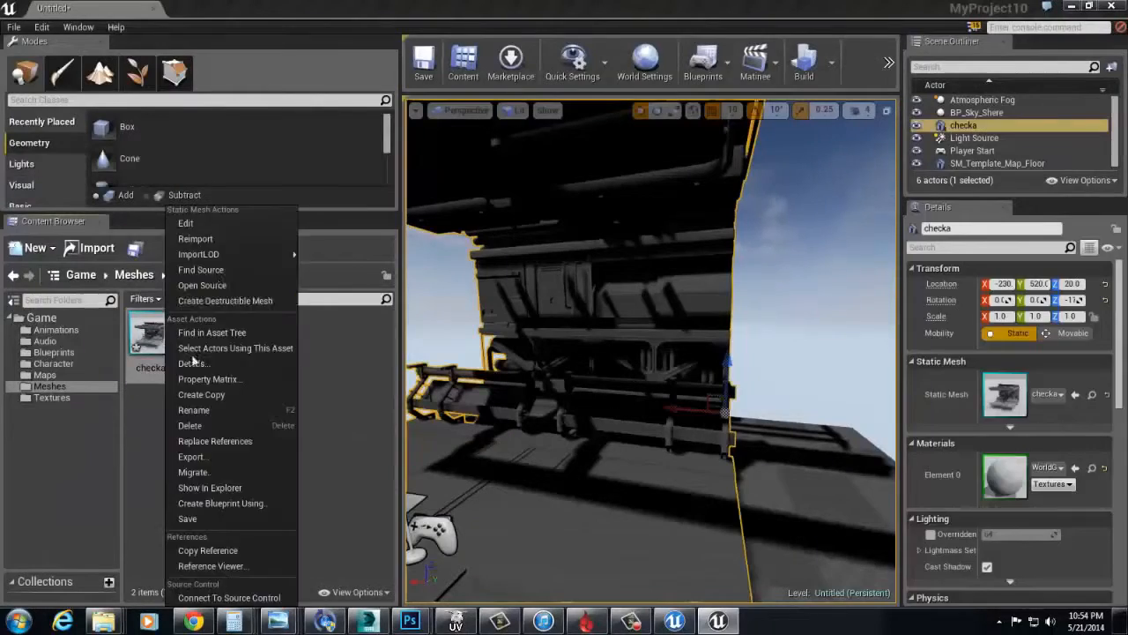
click(222, 239)
right_drag(620, 332, 647, 358)
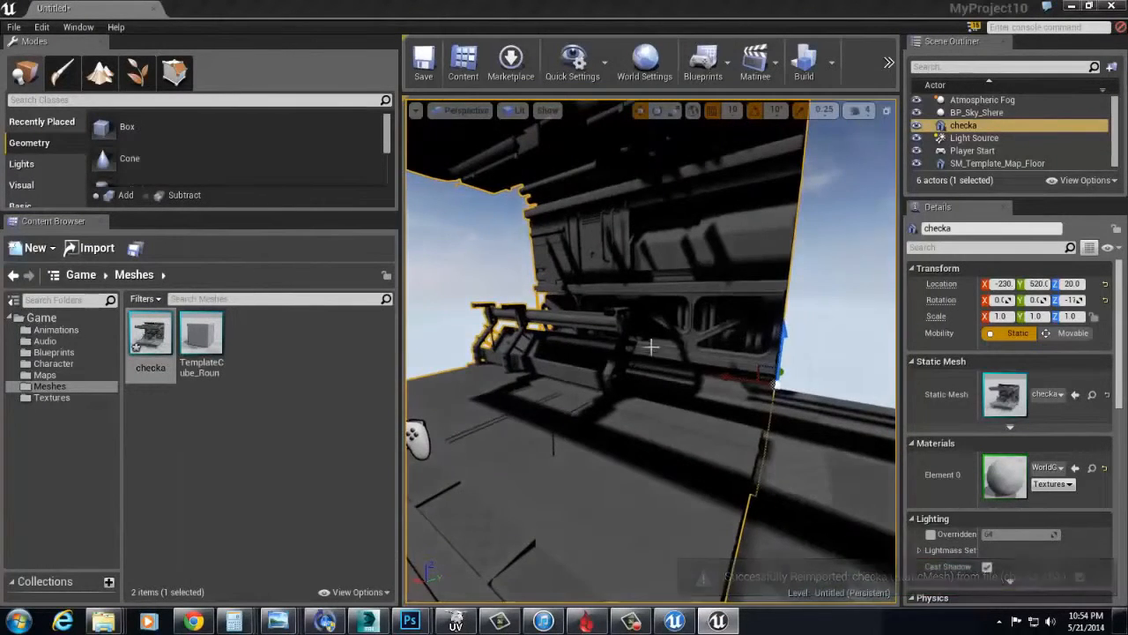
- Play the level, walk along the railing to judge the hallway's proportions, and stop playing
key(alt+p)
key(w)
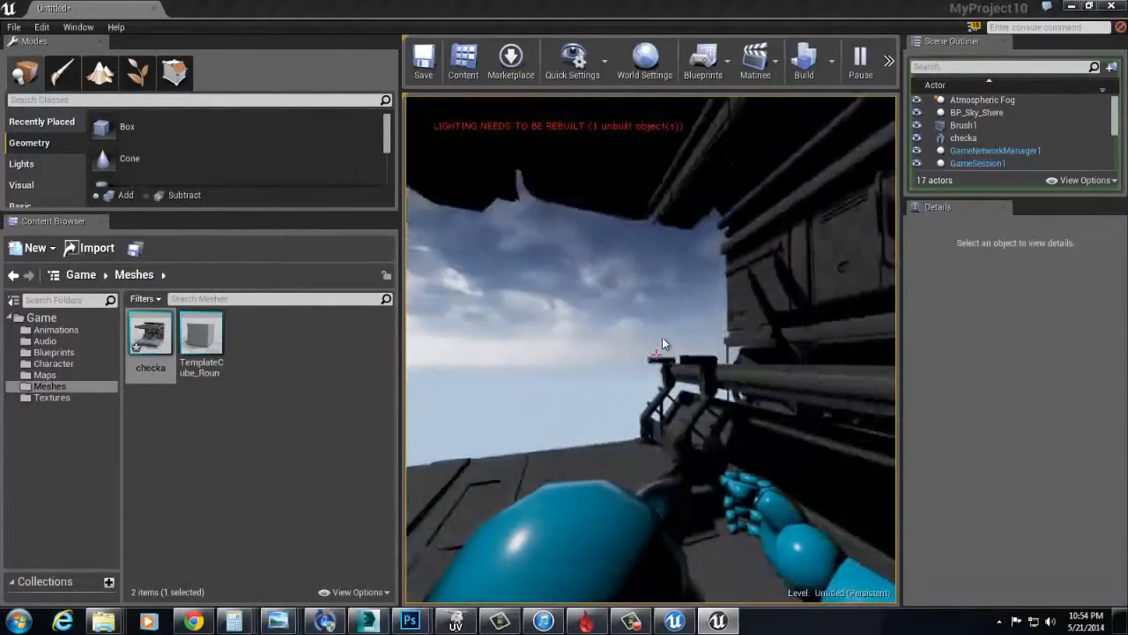
key(Escape)
- Switch to 3ds Max and open the exact scale values of the hallway group
key(alt+Tab)
alt+middle_drag(711, 333, 579, 403)
scroll(550, 401, up, 2)
key(r)
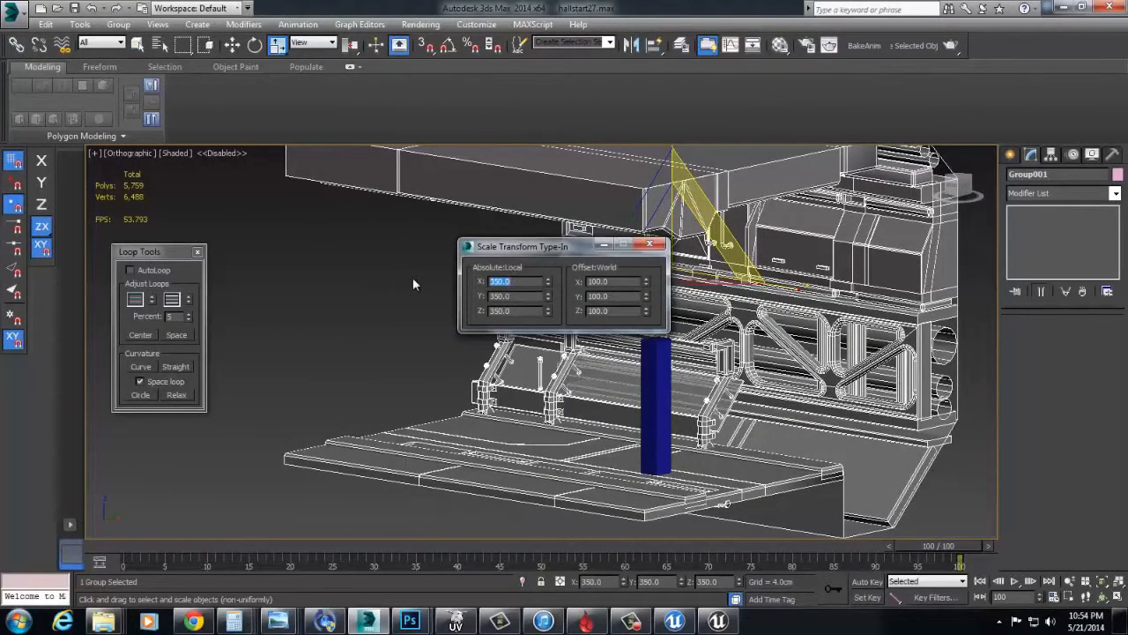
- Set the hallway group's scale to 300 on all three axes and compare it with the blue box
text(300)
key(Tab)
text(300)
key(Tab)
text(300)
key(Return)
alt+middle_drag(664, 428, 693, 280)
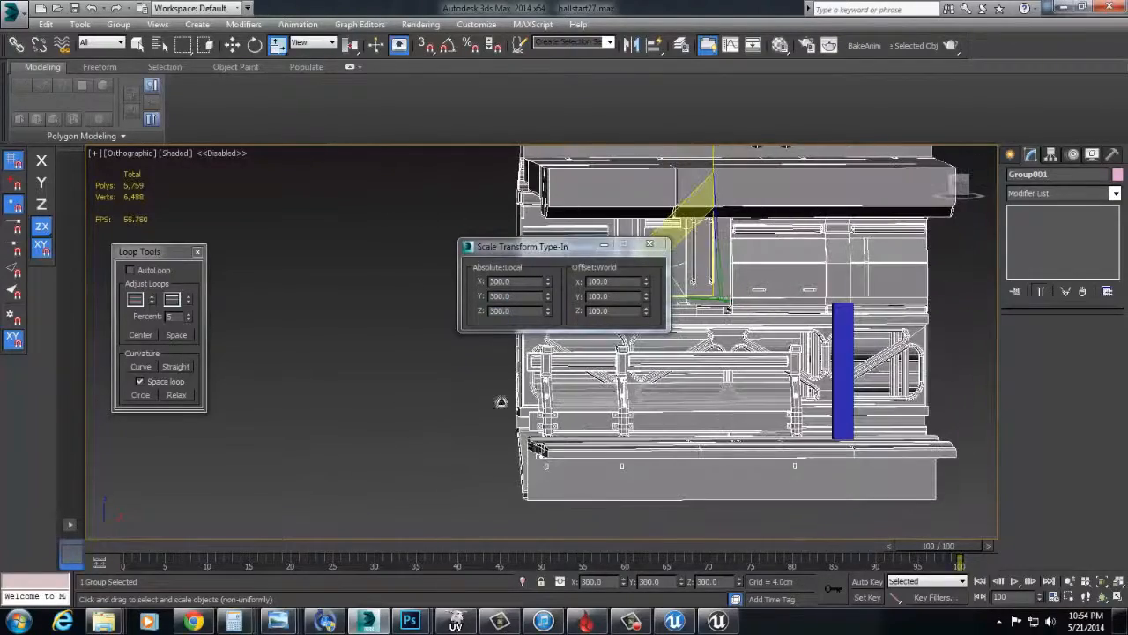
- Set the hallway group's absolute scale to 250 on X, Y and Z
text(250)
key(Tab)
text(250)
key(Tab)
text(250)
key(Return)
alt+middle_drag(842, 340, 628, 405)
key(w)
- Export the selected, rescaled hallway group over checka.FBX, accepting the export options and closing the warnings
click(14, 15)
mouse_move(9, 234)
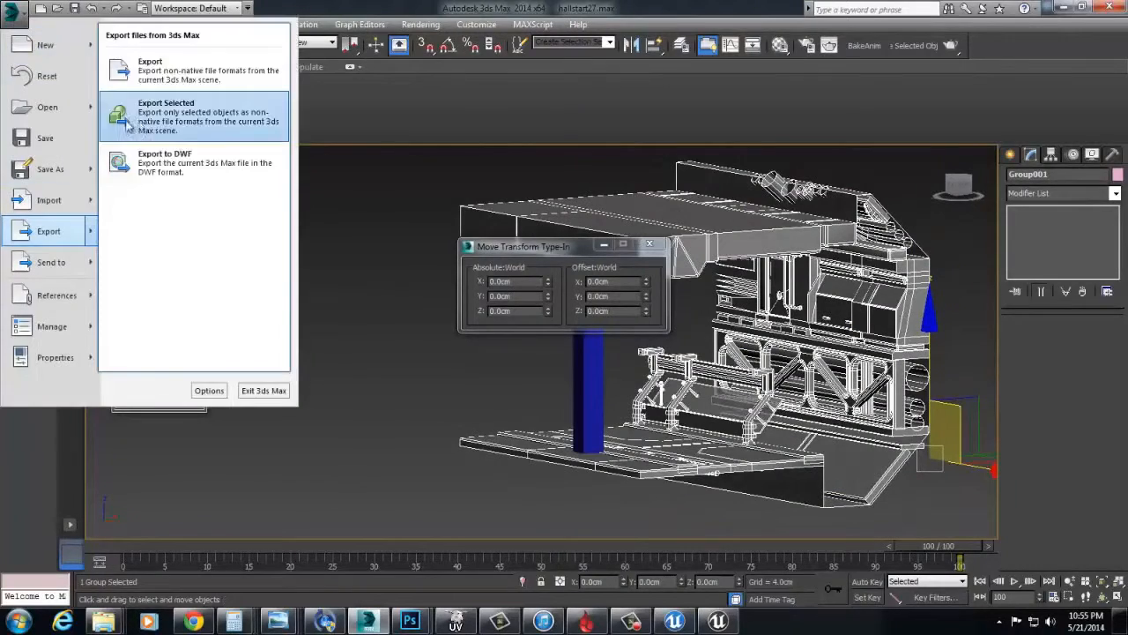
click(138, 125)
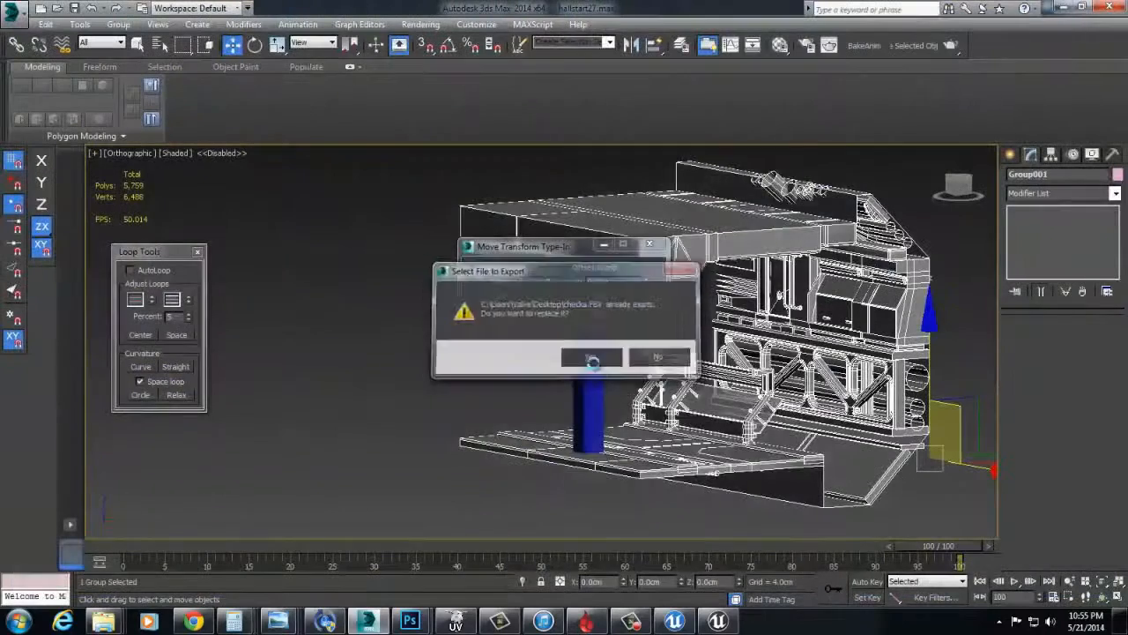
click(581, 356)
click(673, 493)
click(784, 519)
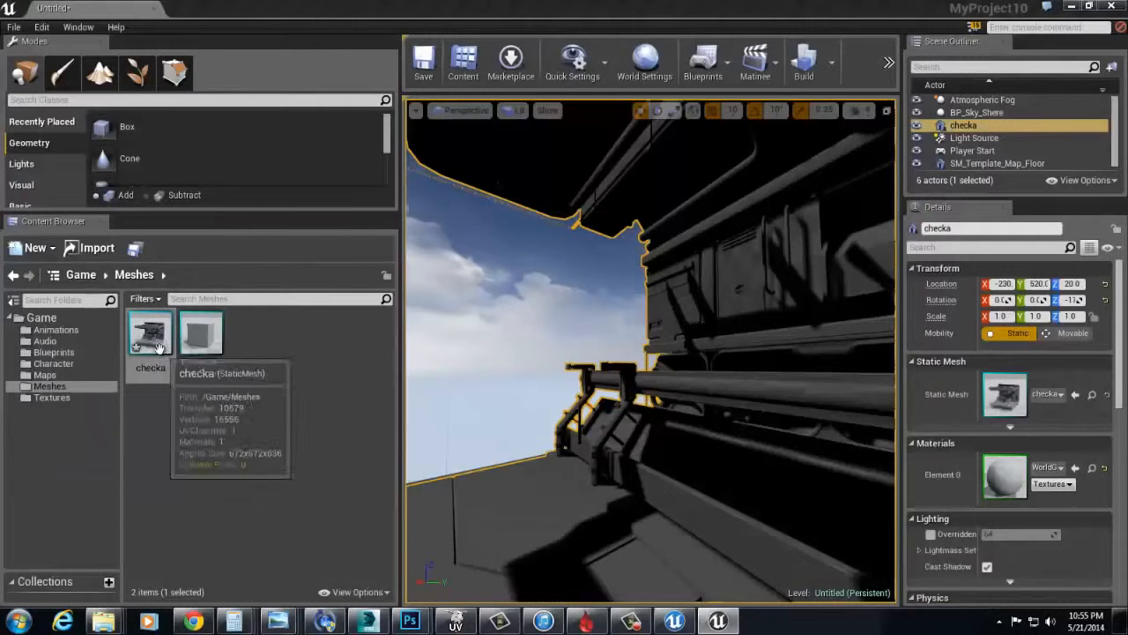
- Reimport the checka static mesh in the Unreal Editor and play the level to test the new size
right_click(160, 348)
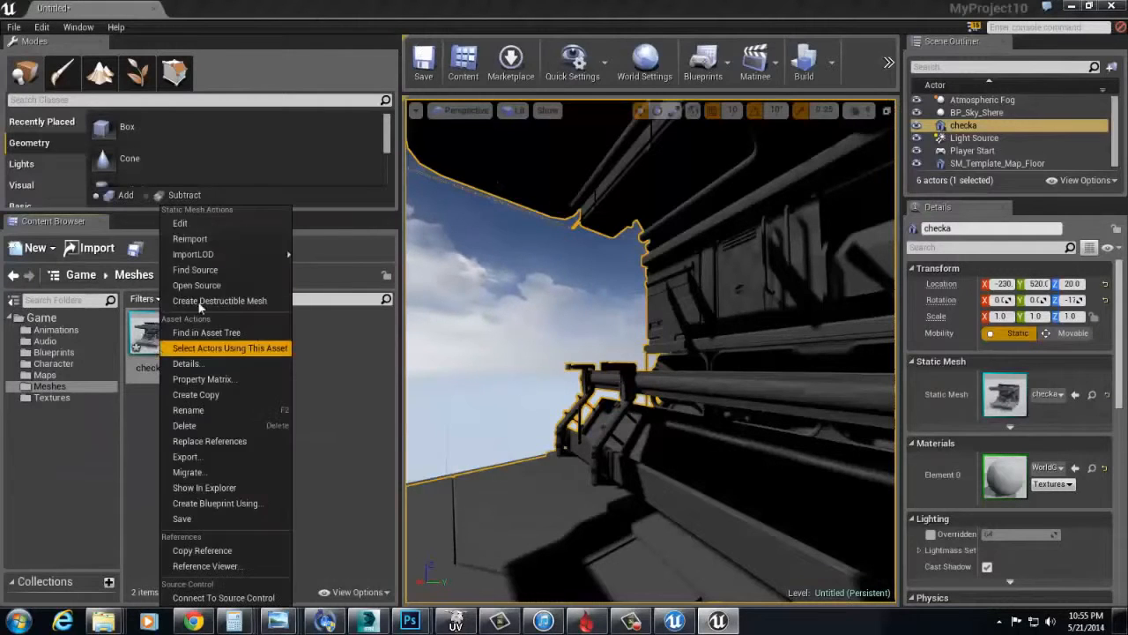
click(207, 238)
right_drag(571, 363, 567, 386)
key(alt+p)
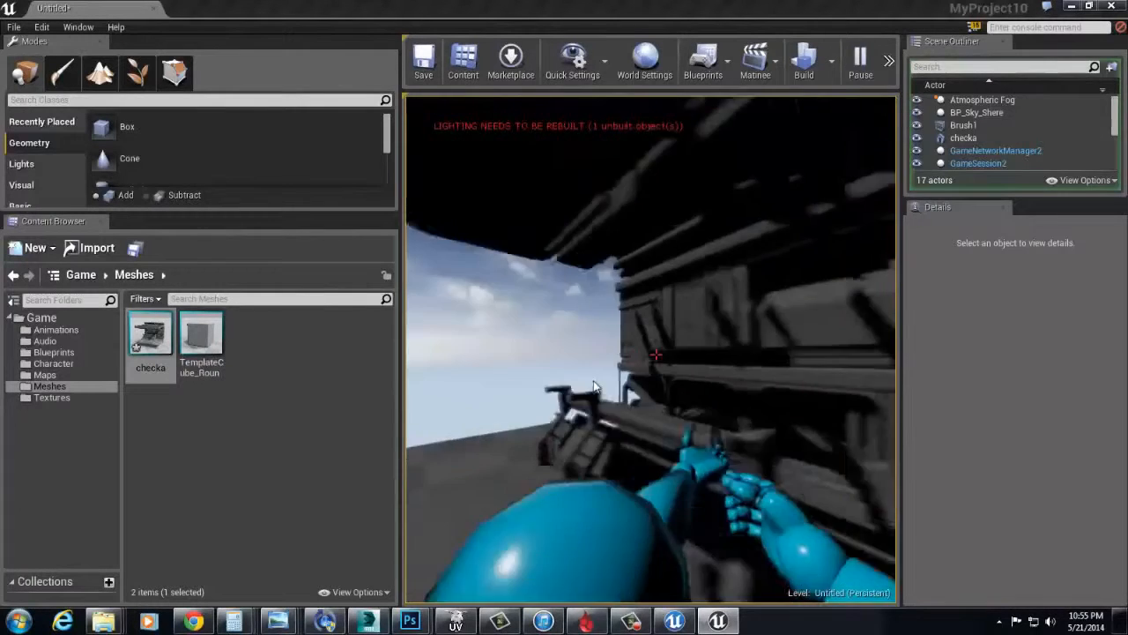
- Stop the play test, place a point light beneath the hallway ceiling with an intensity of about 36907, and play the level again
key(Escape)
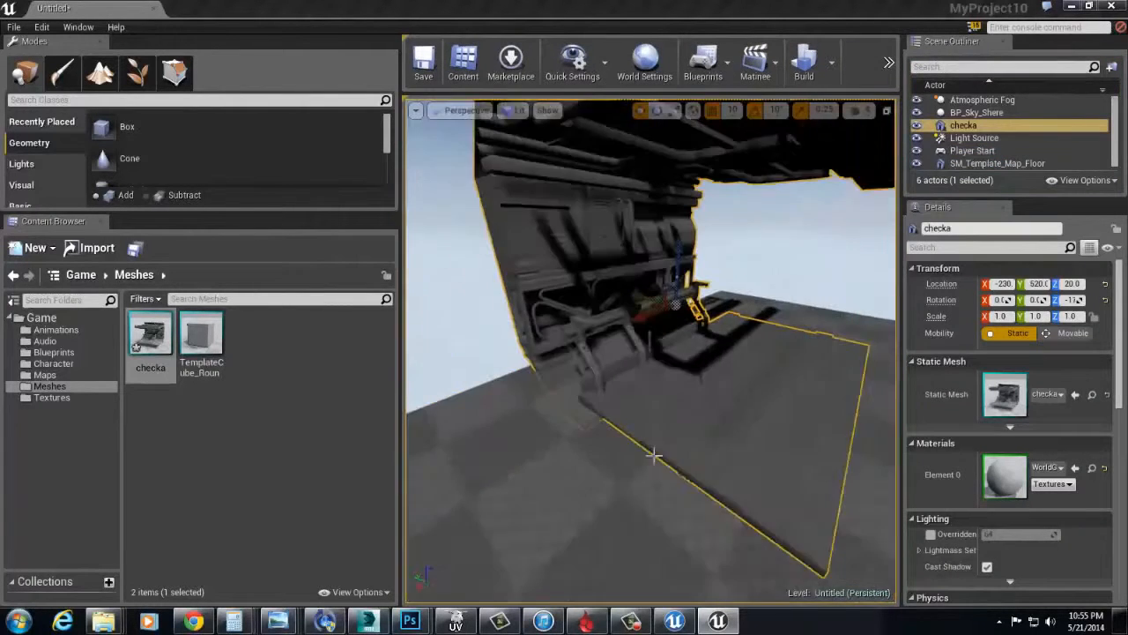
click(711, 392)
mouse_move(701, 210)
right_down()
mouse_move(692, 217)
mouse_move(690, 191)
mouse_move(710, 223)
right_up()
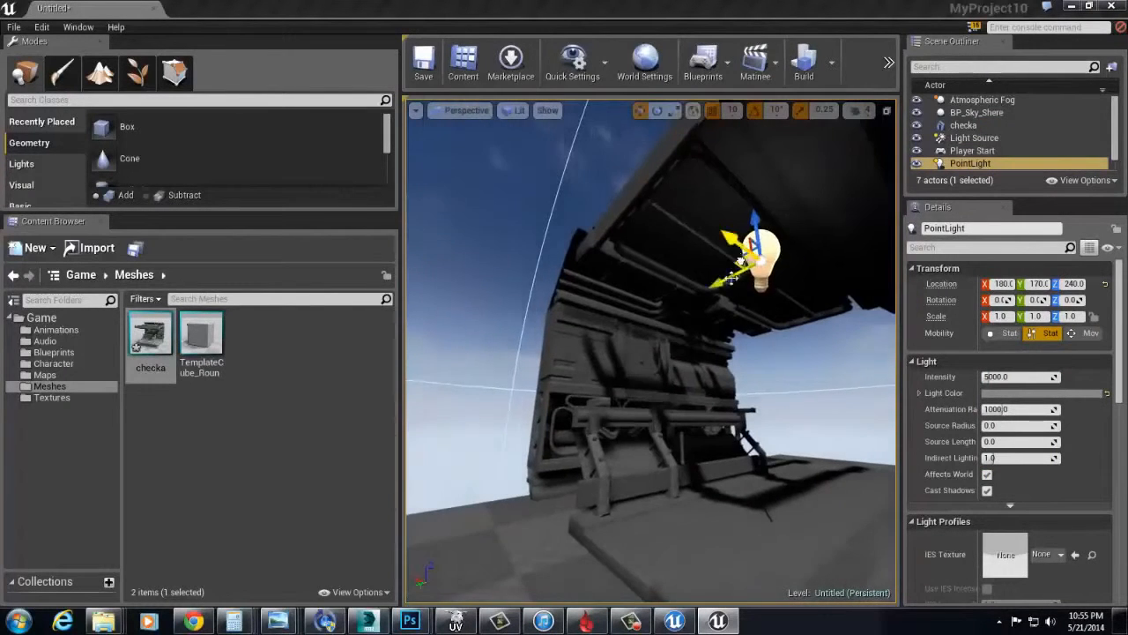
right_drag(676, 349, 655, 338)
drag(995, 376, 1029, 376)
right_drag(629, 361, 624, 341)
key(alt+p)
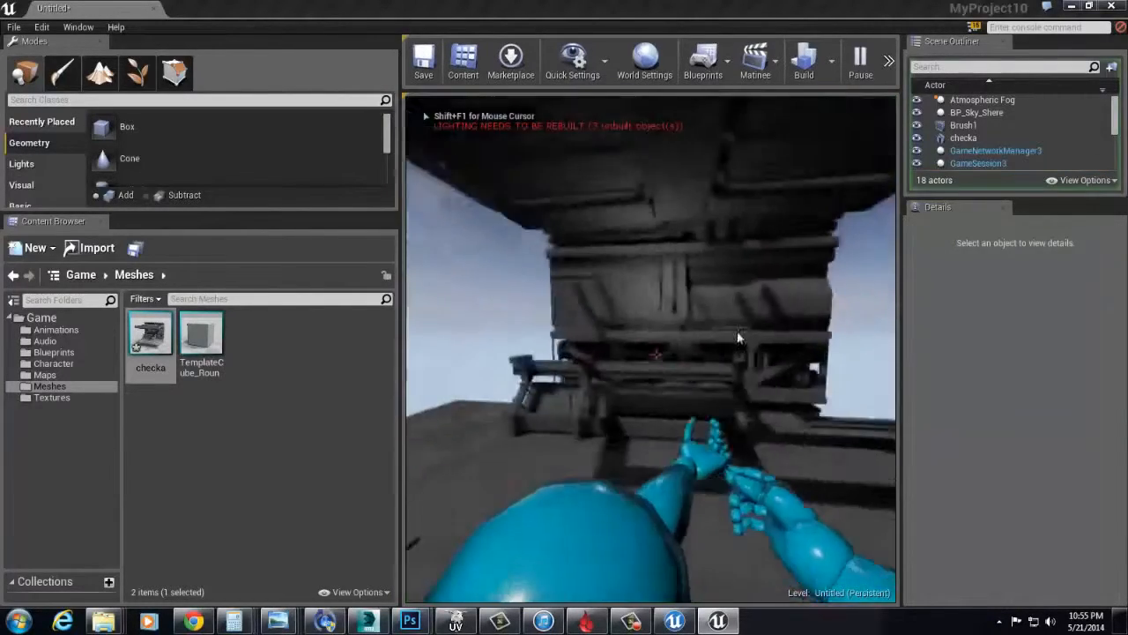
key(s)
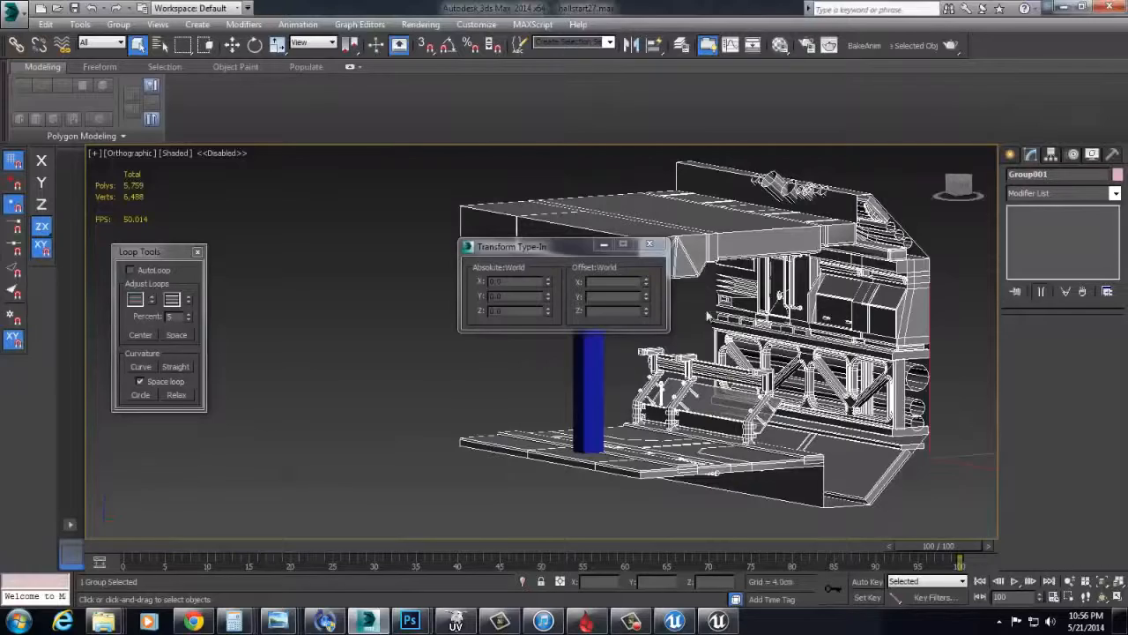
- Switch to 3ds Max, unhide all objects and close the scale type-in window
key(r)
alt+middle_drag(596, 374, 654, 403)
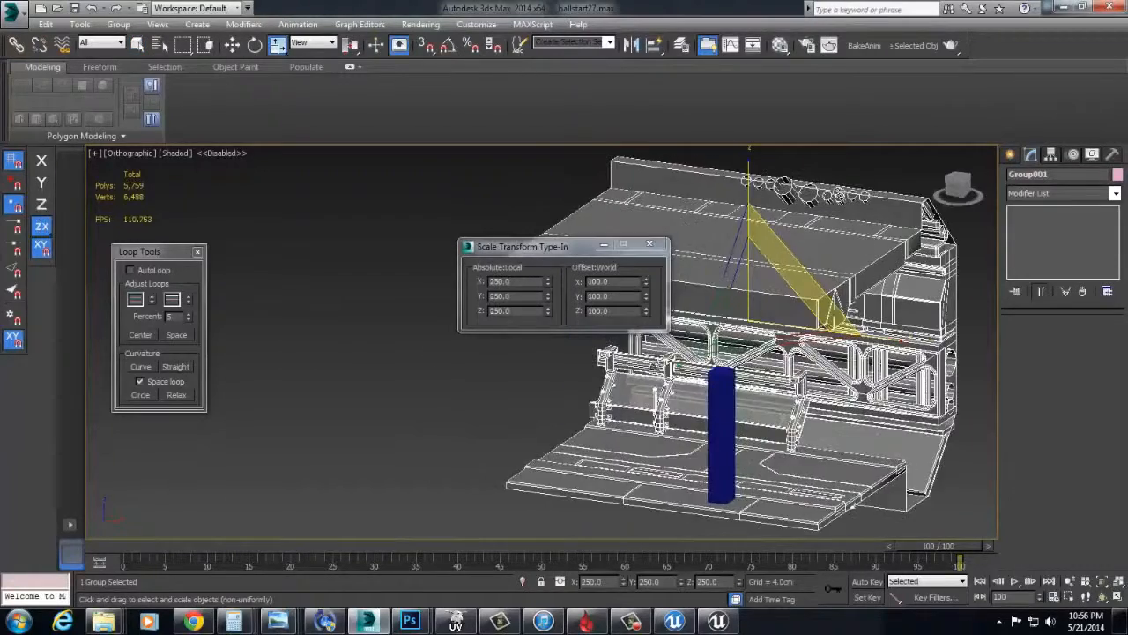
scroll(753, 427, up, 10)
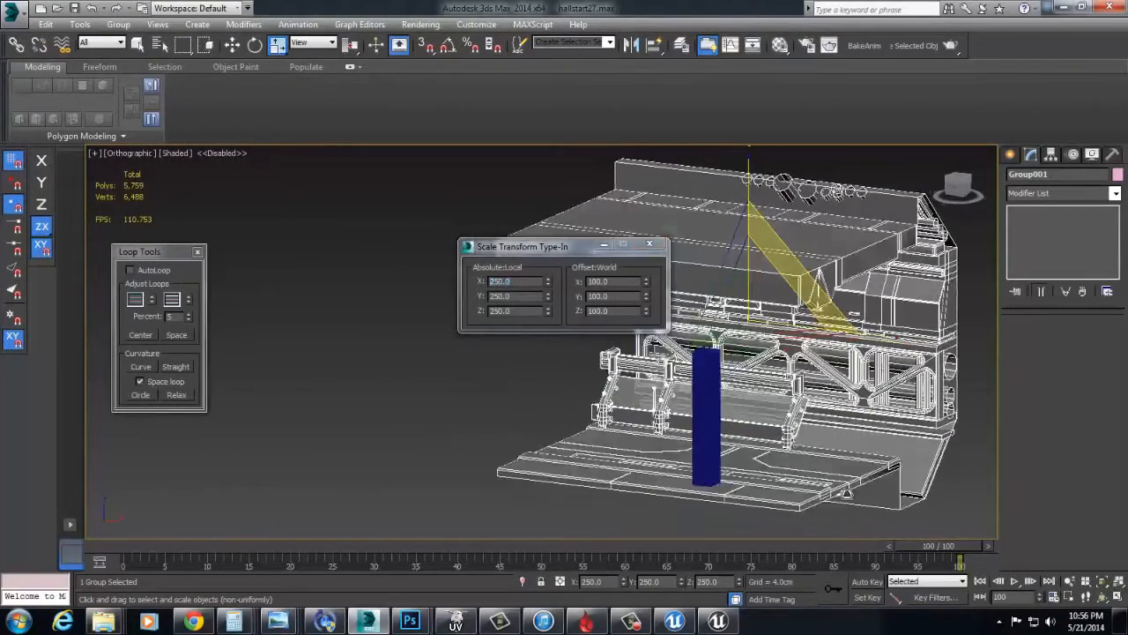
scroll(753, 427, down, 5)
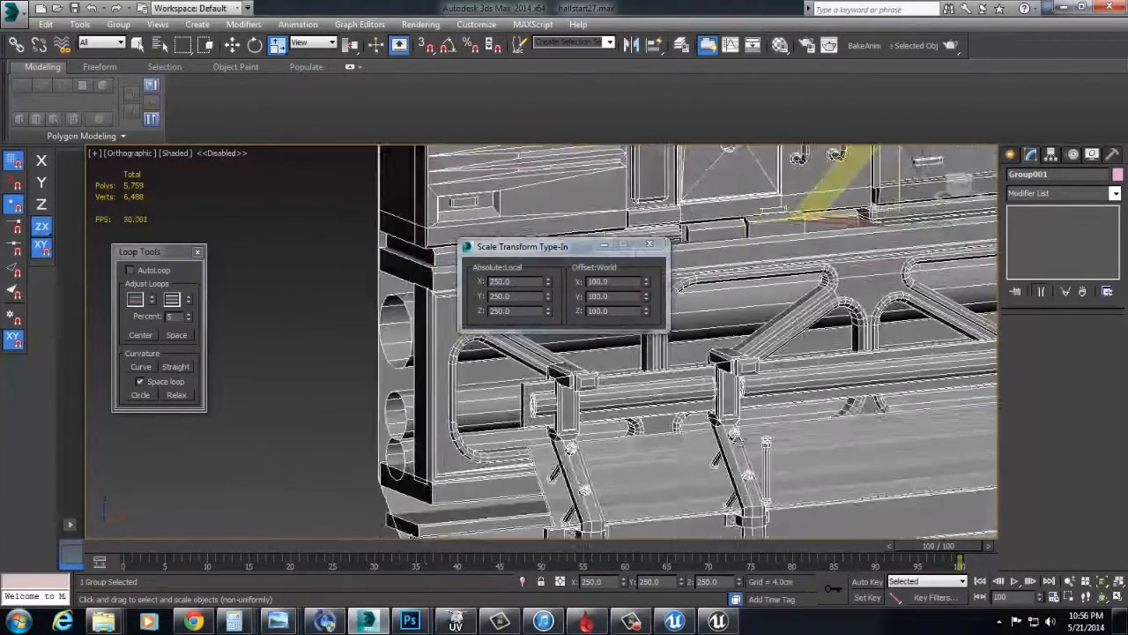
middle_drag(754, 426, 987, 520)
scroll(941, 412, down, 4)
alt+middle_drag(891, 388, 835, 314)
right_click(835, 314)
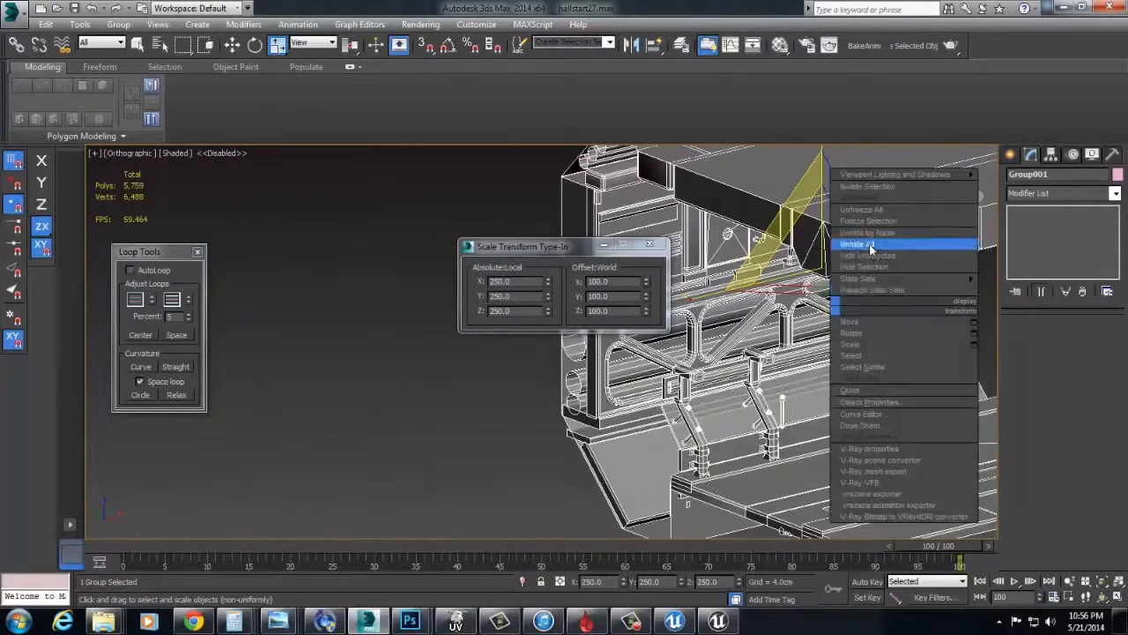
click(869, 246)
scroll(677, 395, down, 4)
alt+middle_drag(677, 395, 606, 322)
click(660, 245)
- Try a height of 96 cm for the blue reference box and compare it with the hallway
click(857, 398)
middle_drag(981, 446, 874, 425)
text(96)
key(Return)
alt+middle_drag(959, 349, 850, 352)
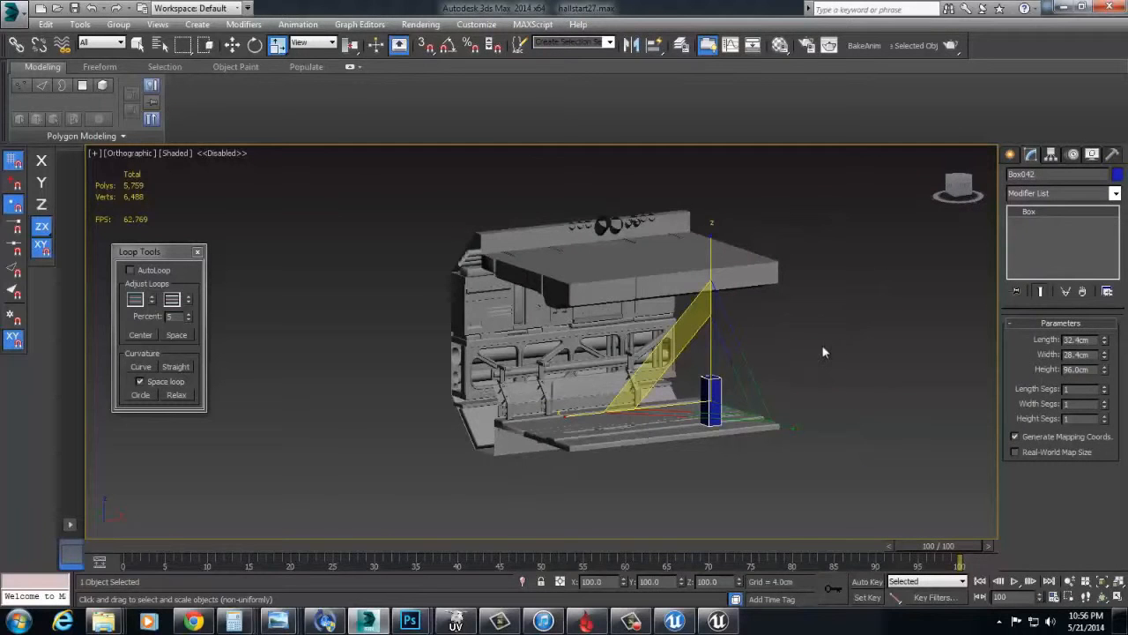
alt+middle_drag(752, 363, 548, 323)
click(548, 322)
- Move the blue reference box along Y across the floor towards the bench
scroll(715, 367, up, 6)
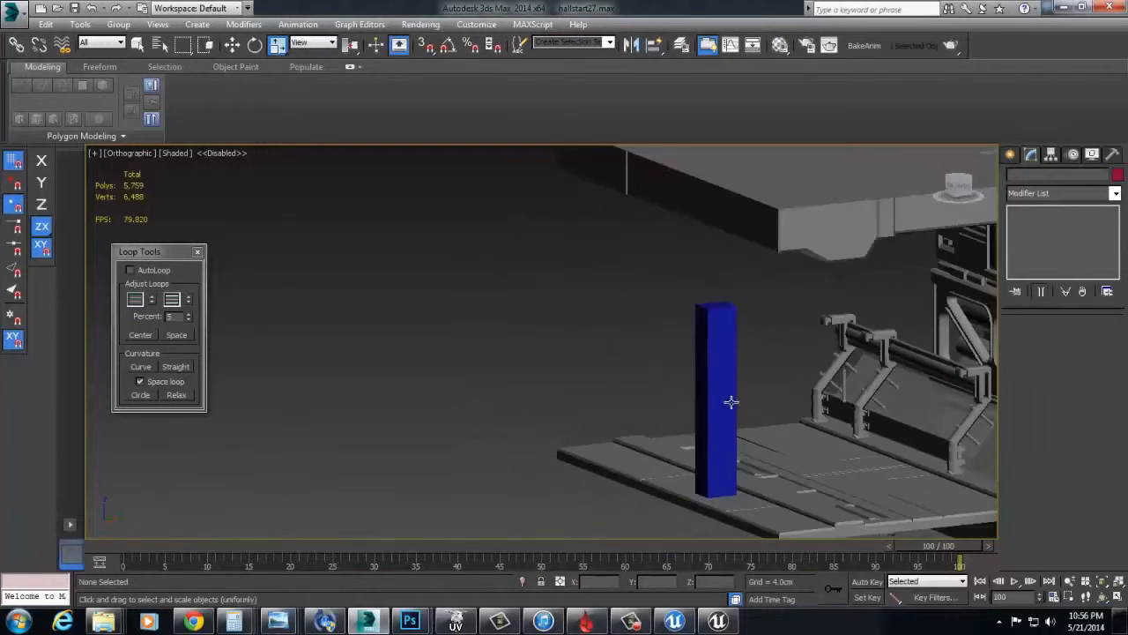
alt+middle_drag(722, 390, 755, 349)
key(w)
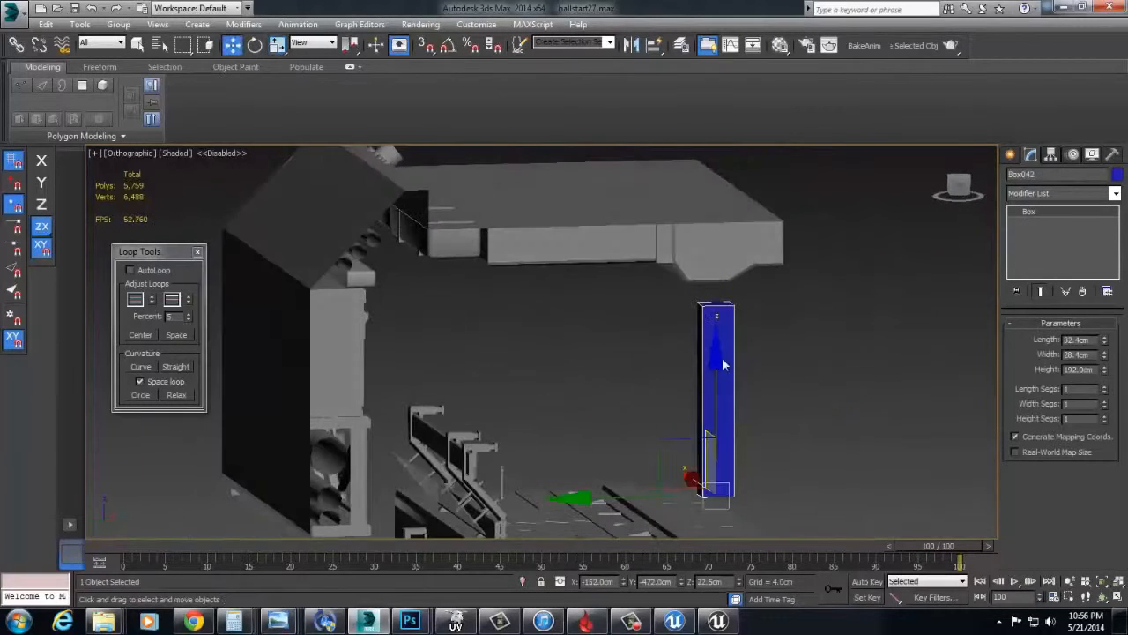
middle_drag(682, 471, 699, 475)
scroll(700, 475, up, 2)
drag(687, 450, 476, 450)
alt+middle_drag(475, 450, 374, 401)
middle_drag(374, 401, 667, 369)
- Open the hallway group so that its individual parts can be edited
click(667, 369)
click(121, 27)
click(133, 78)
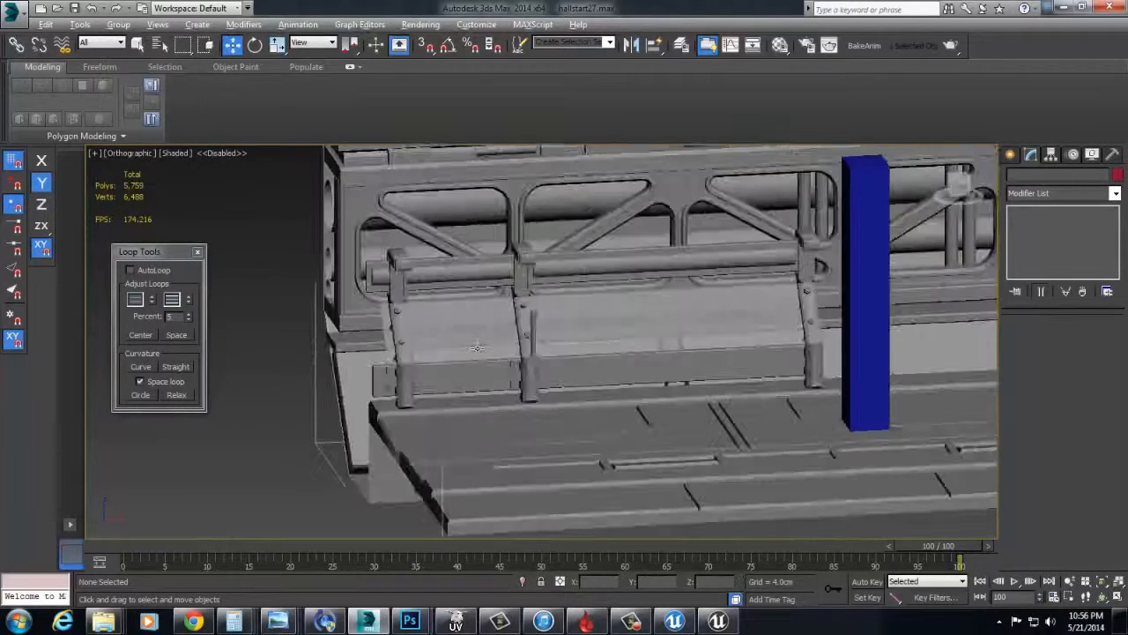
alt+middle_drag(440, 326, 563, 322)
key(l)
drag(527, 451, 521, 449)
alt+middle_drag(521, 448, 694, 457)
- Lengthen the low bar behind the bench struts by moving its end vertices along X past the last strut
scroll(627, 450, up, 4)
click(675, 443)
scroll(774, 435, down, 3)
alt+middle_drag(774, 435, 763, 382)
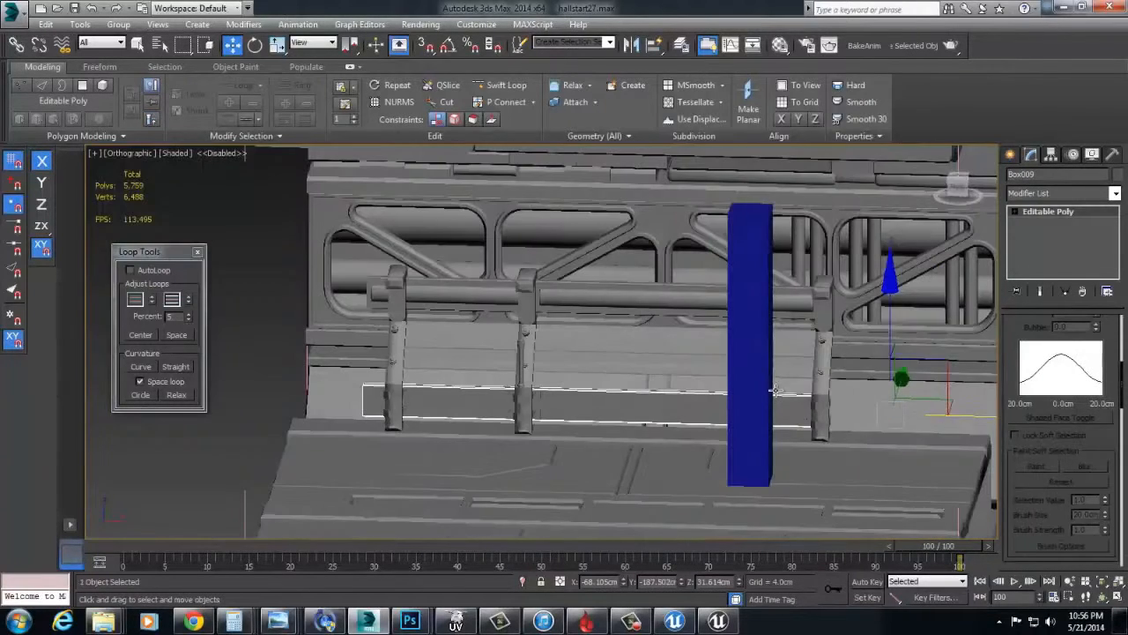
key(1)
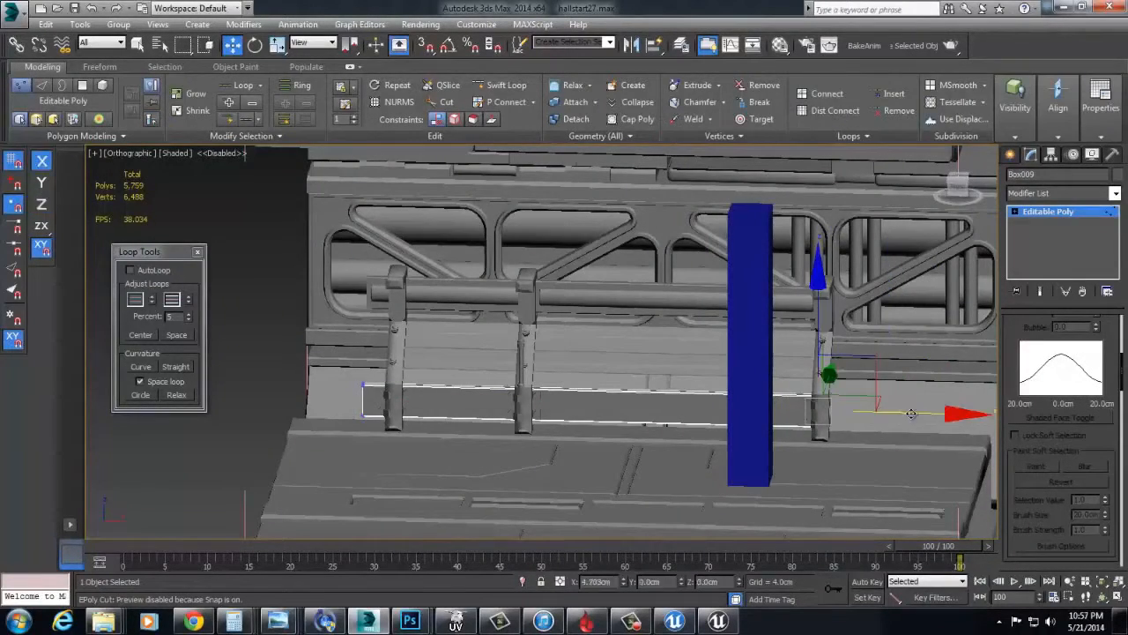
alt+middle_drag(931, 414, 767, 220)
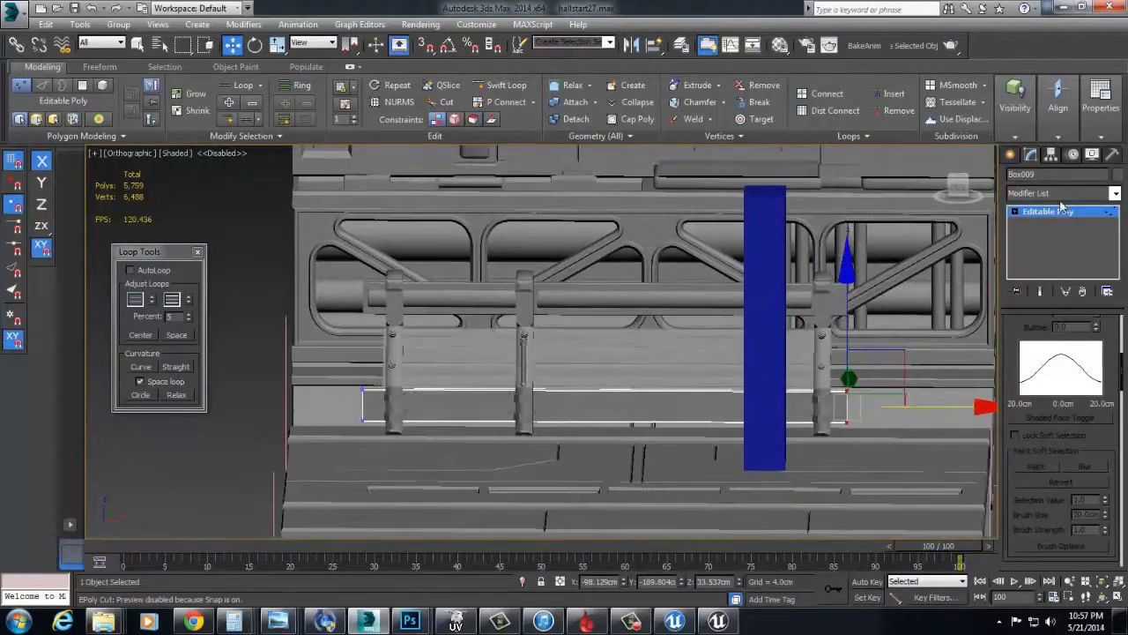
- Delete the blue reference box and move all bench parts together along X to the near end of the wall
click(756, 201)
key(Delete)
alt+middle_drag(667, 362, 861, 355)
drag(868, 388, 870, 390)
alt+middle_drag(870, 390, 899, 288)
scroll(916, 352, up, 4)
alt+middle_drag(730, 231, 937, 258)
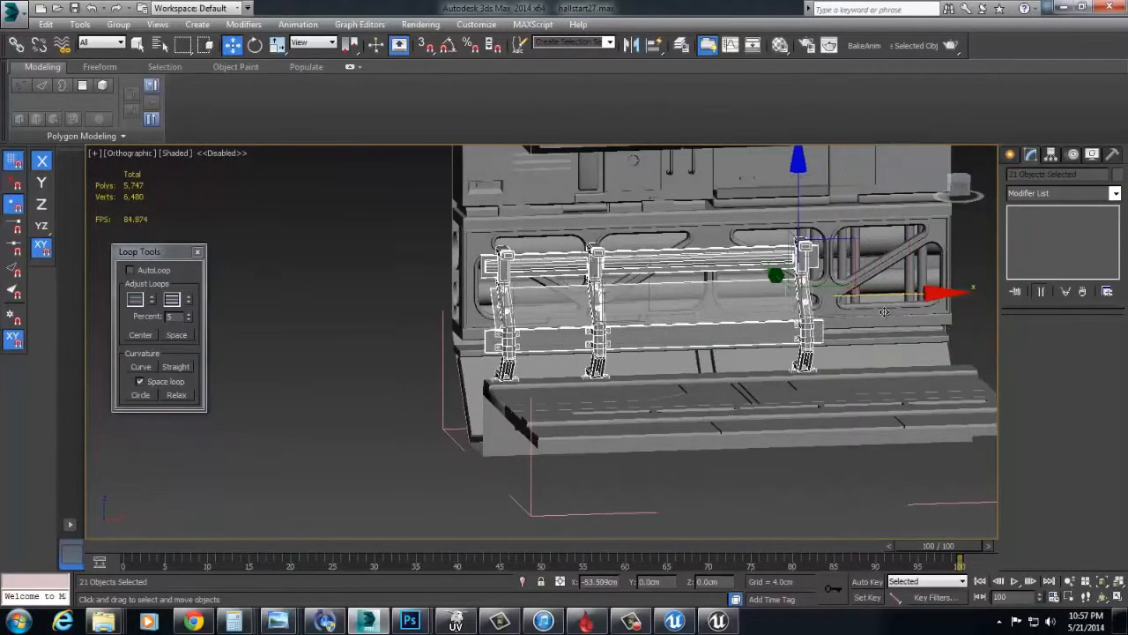
alt+middle_drag(883, 312, 849, 335)
- Clone the short cylindrical rail along X to the other side of the third bench strut
middle_drag(459, 302, 576, 355)
click(463, 296)
scroll(576, 355, up, 2)
middle_drag(702, 295, 567, 308)
click(594, 290)
middle_drag(669, 317, 529, 333)
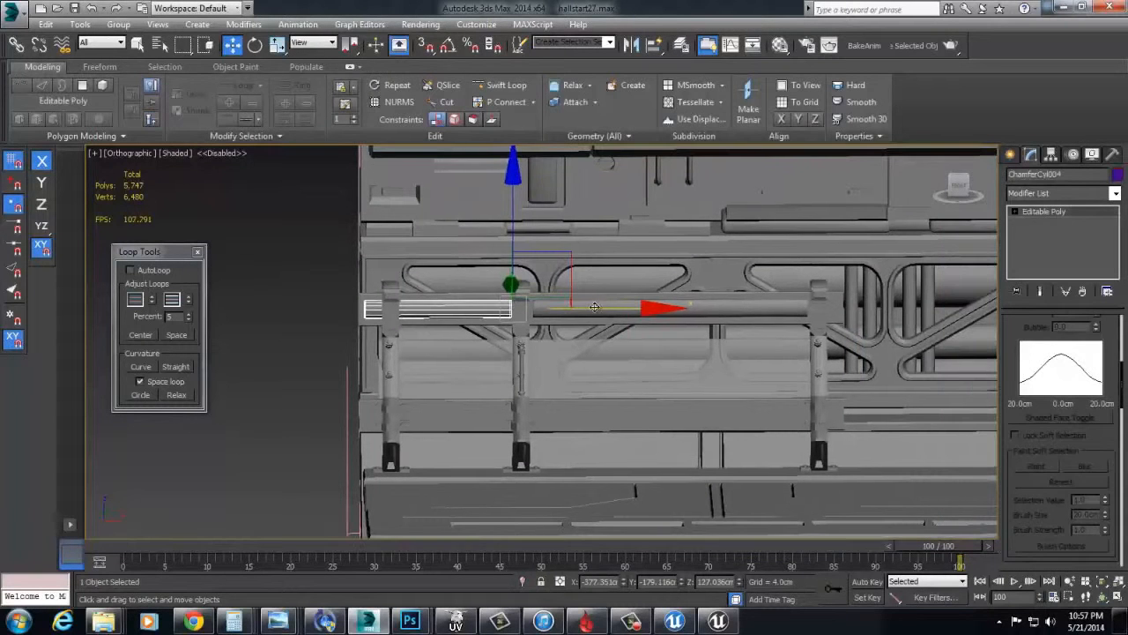
shift+drag(594, 307, 1007, 323)
key(Return)
middle_drag(605, 407, 360, 428)
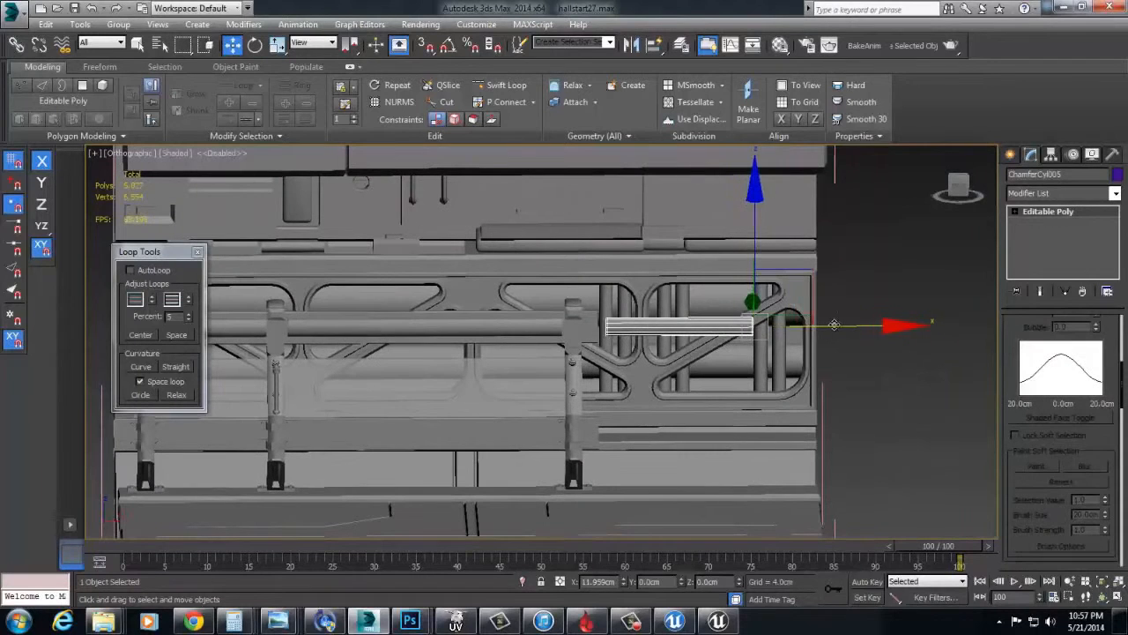
- Extend the upper bar behind the rail by moving its end vertices along X to the far end of the wall
click(591, 340)
key(1)
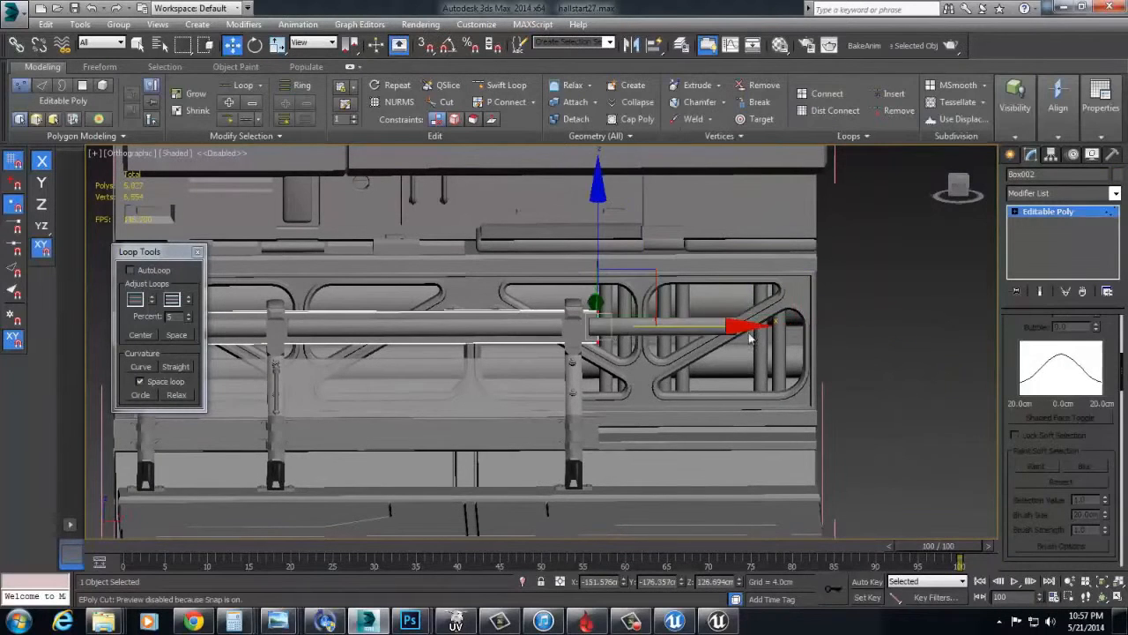
key(s)
key(f)
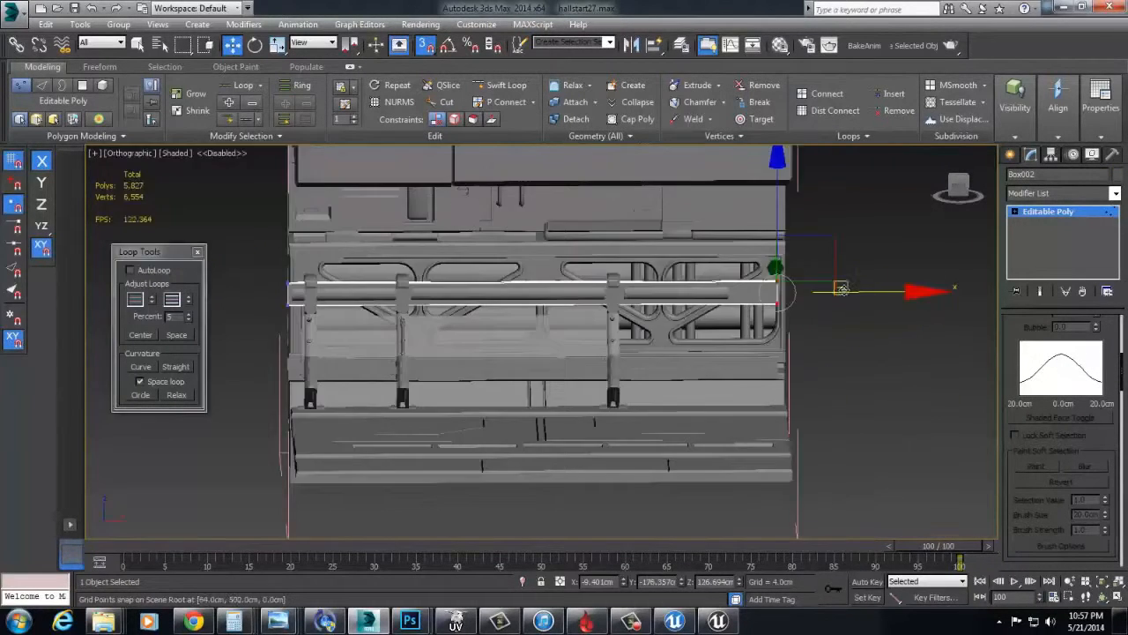
key(z)
- Extend the low bench bar's end vertices along X to the far end of the wall
scroll(695, 290, down, 2)
scroll(681, 333, down, 5)
mouse_move(683, 335)
alt+middle_down()
mouse_move(700, 368)
mouse_move(718, 327)
mouse_move(645, 358)
mouse_move(684, 335)
mouse_move(669, 339)
alt+middle_up()
scroll(685, 335, down, 2)
key(1)
alt+middle_drag(712, 295, 671, 365)
- Select the third bench strut with its bolts and clamps, shift it along X and clone it near the wall's far end
click(590, 286)
key(s)
ctrl+click(618, 312)
scroll(643, 335, up, 2)
ctrl+drag(608, 302, 606, 302)
alt+middle_drag(608, 309, 589, 408)
alt+click(634, 318)
alt+click(493, 407)
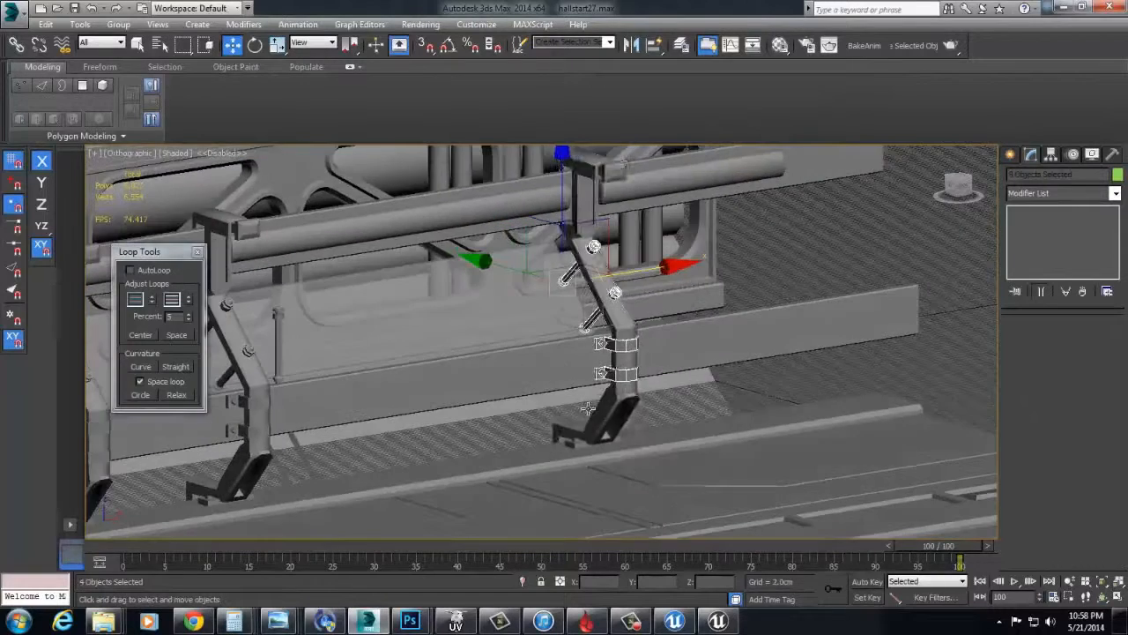
alt+middle_drag(583, 447, 722, 316)
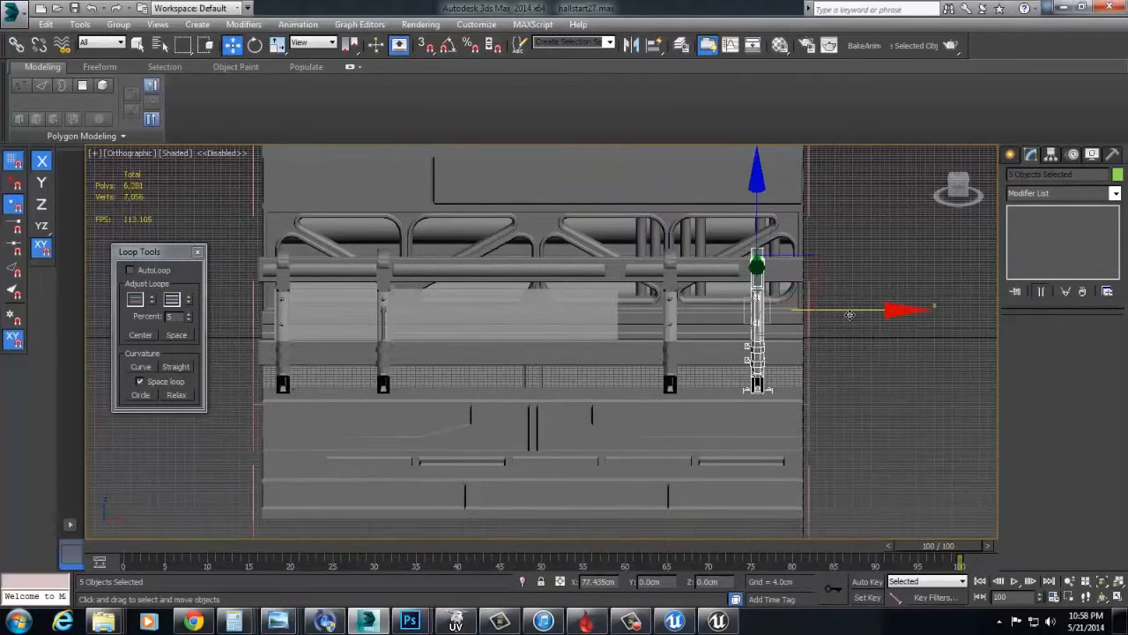
- Move the cloned short rail along X onto the last two struts and stretch the long rail to the third strut
click(801, 280)
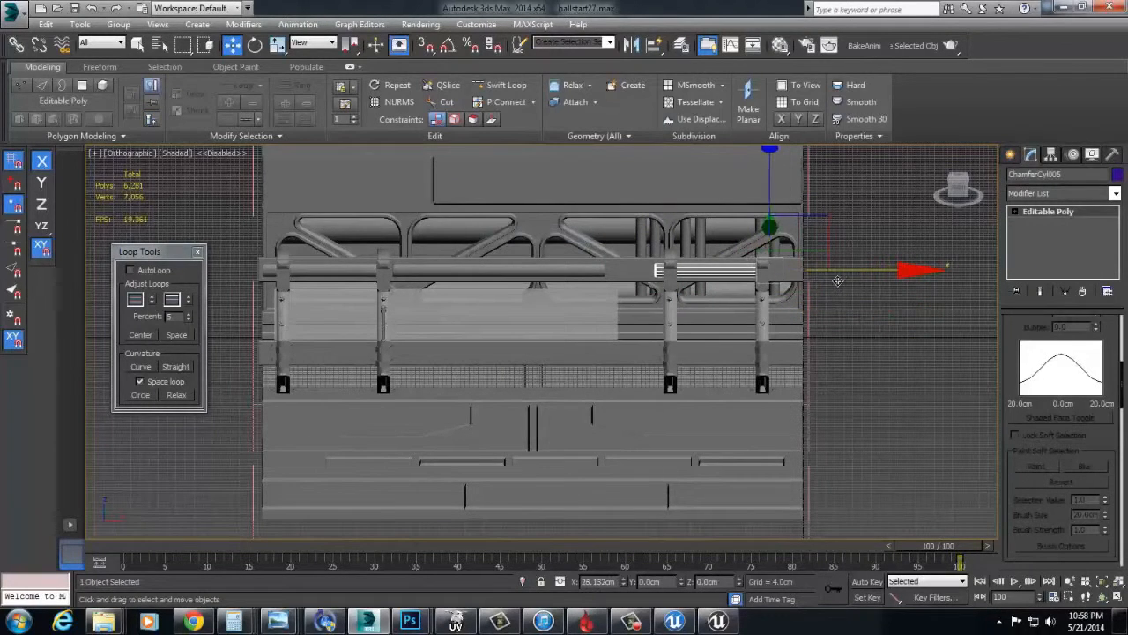
click(597, 269)
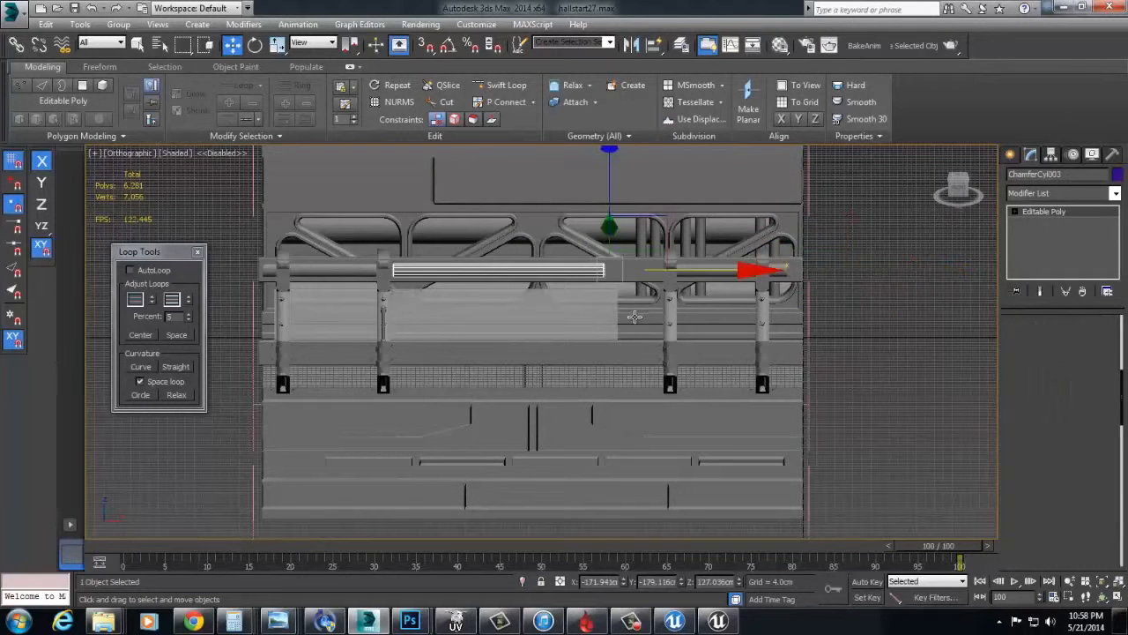
key(1)
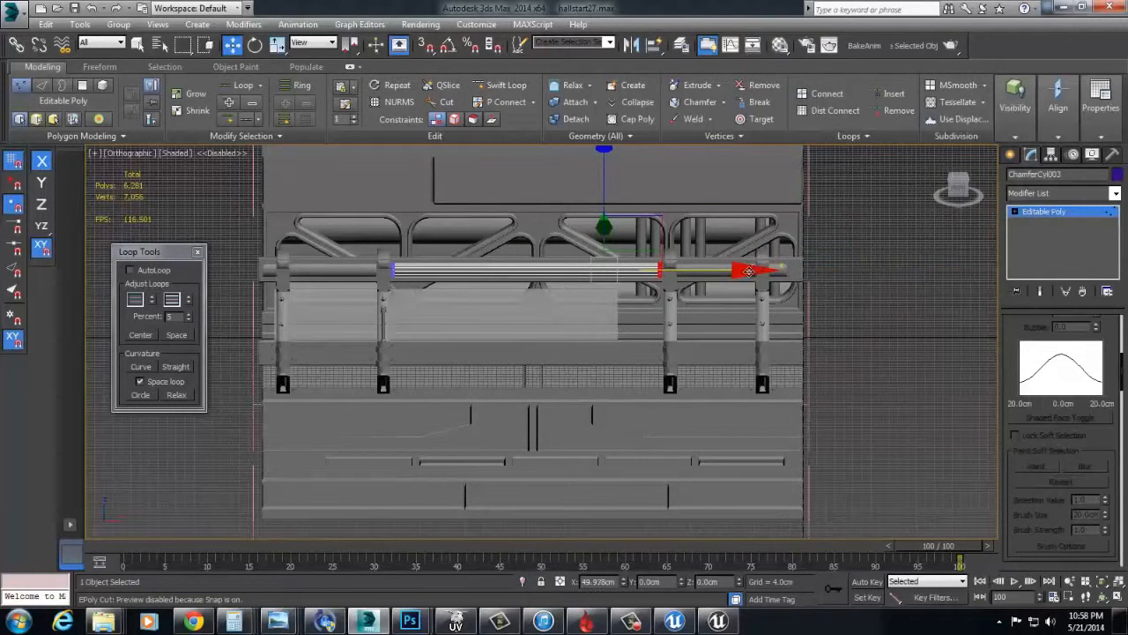
click(1060, 211)
- Add an Edit Poly modifier to the transparent bench panel and extend its end vertices along X to the last strut
click(606, 303)
click(1070, 196)
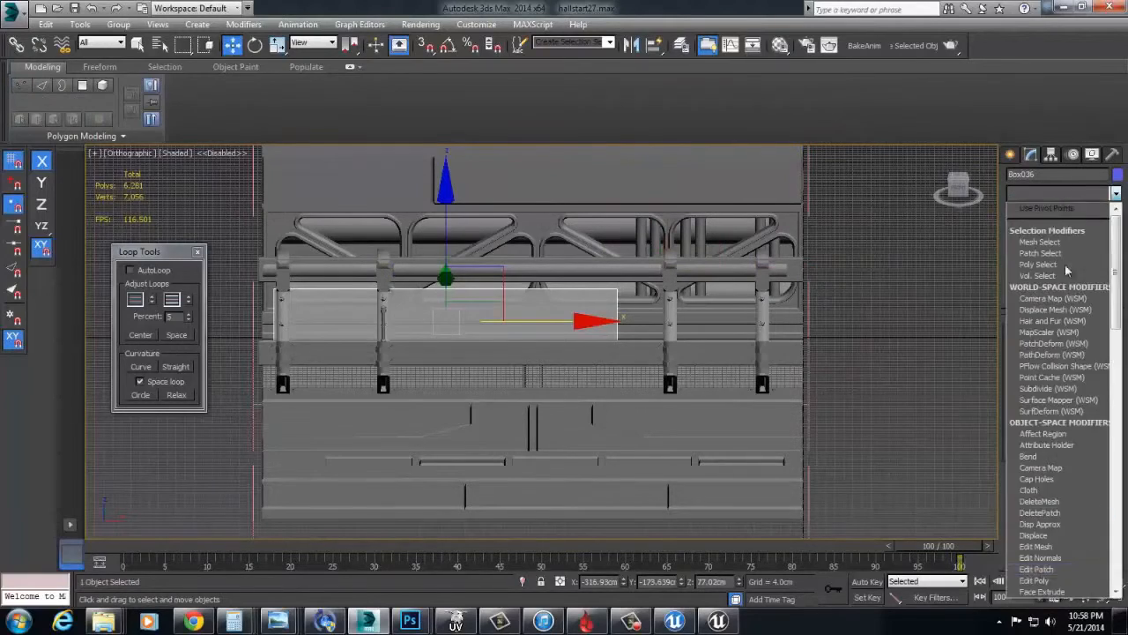
click(1067, 581)
key(1)
drag(597, 354, 640, 279)
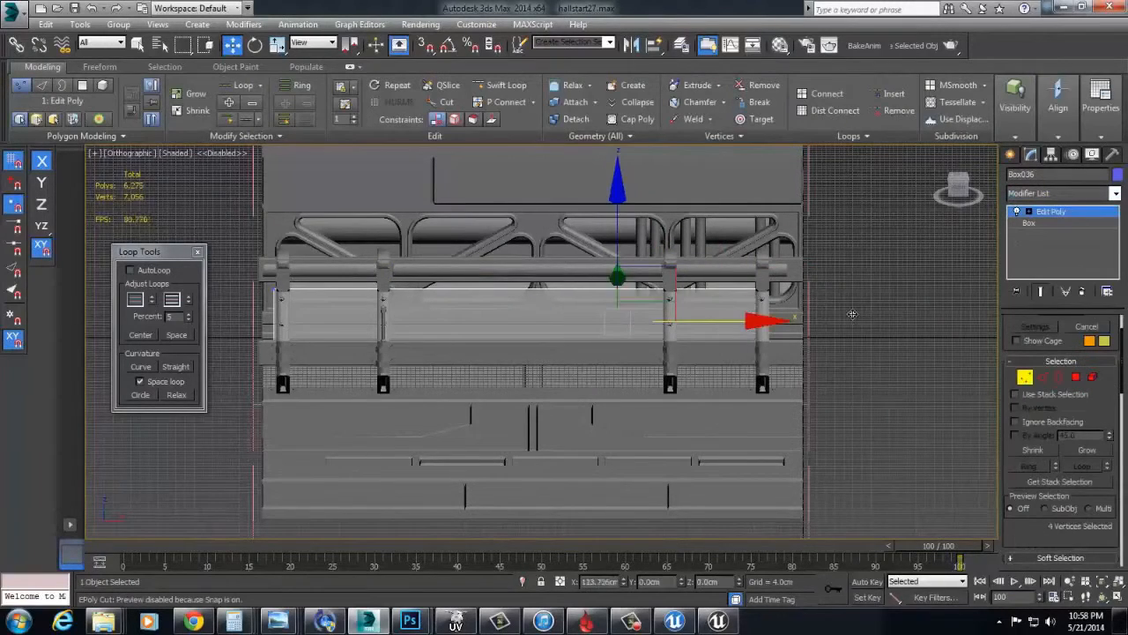
alt+middle_drag(867, 313, 1098, 404)
click(1024, 377)
- Close the hallway group and view it in perspective
click(904, 296)
scroll(904, 296, down, 3)
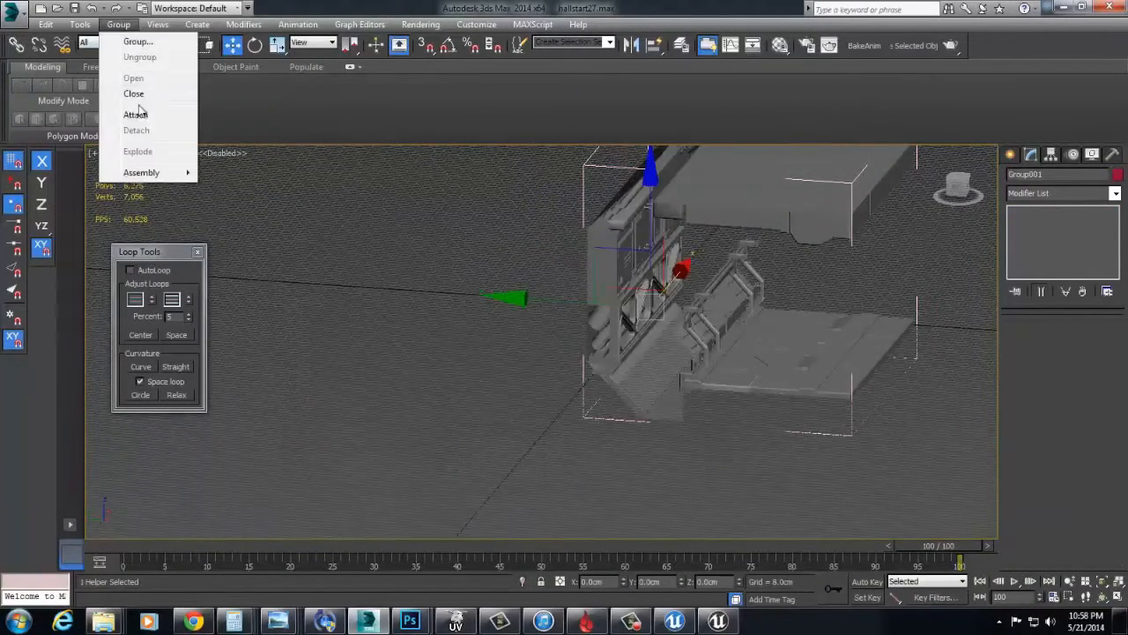
click(134, 94)
key(z)
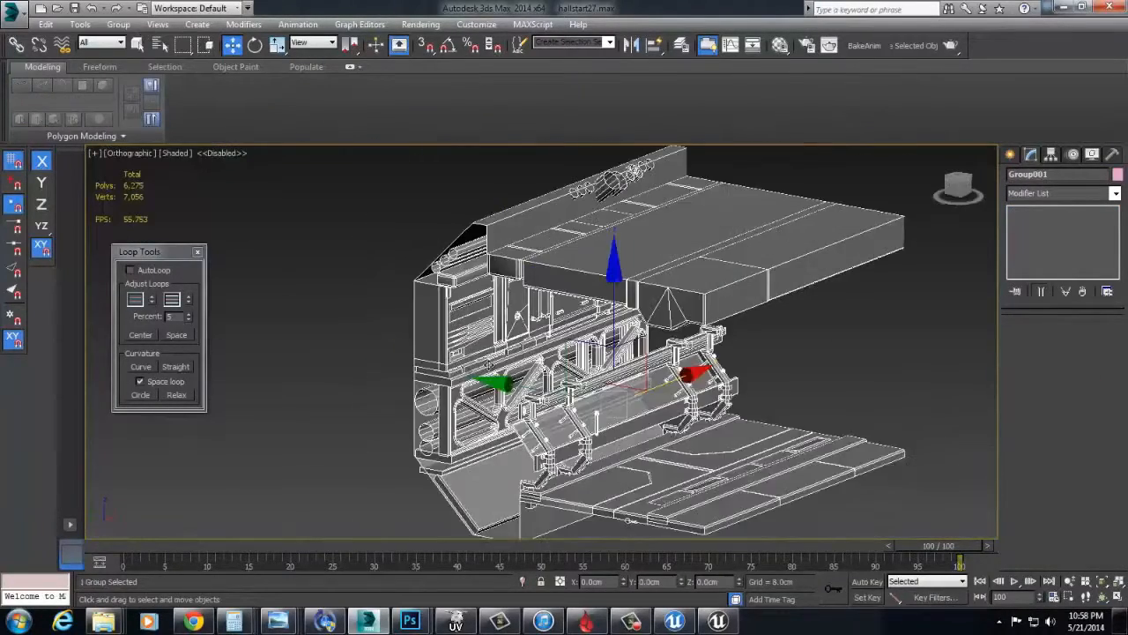
key(p)
mouse_move(517, 368)
alt+middle_down()
mouse_move(541, 378)
mouse_move(538, 361)
alt+middle_up()
scroll(541, 378, down, 3)
- Export the hallway group with the lengthened bench over checka.FBX, accepting the export options and closing the warnings
click(7, 16)
click(21, 227)
double_click(146, 82)
click(591, 355)
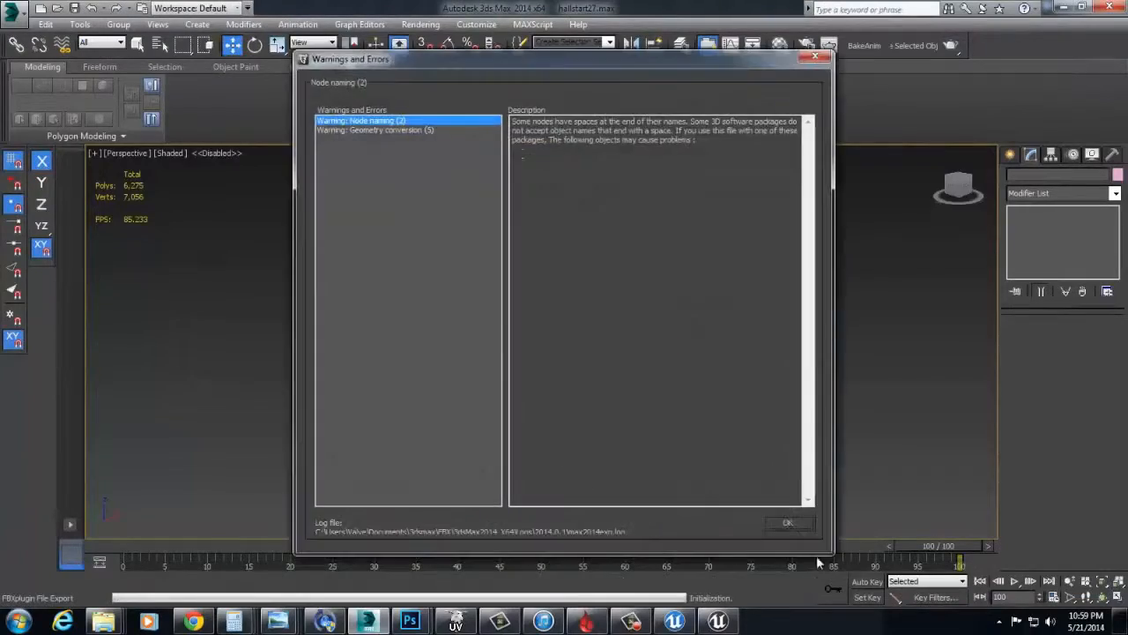
click(787, 521)
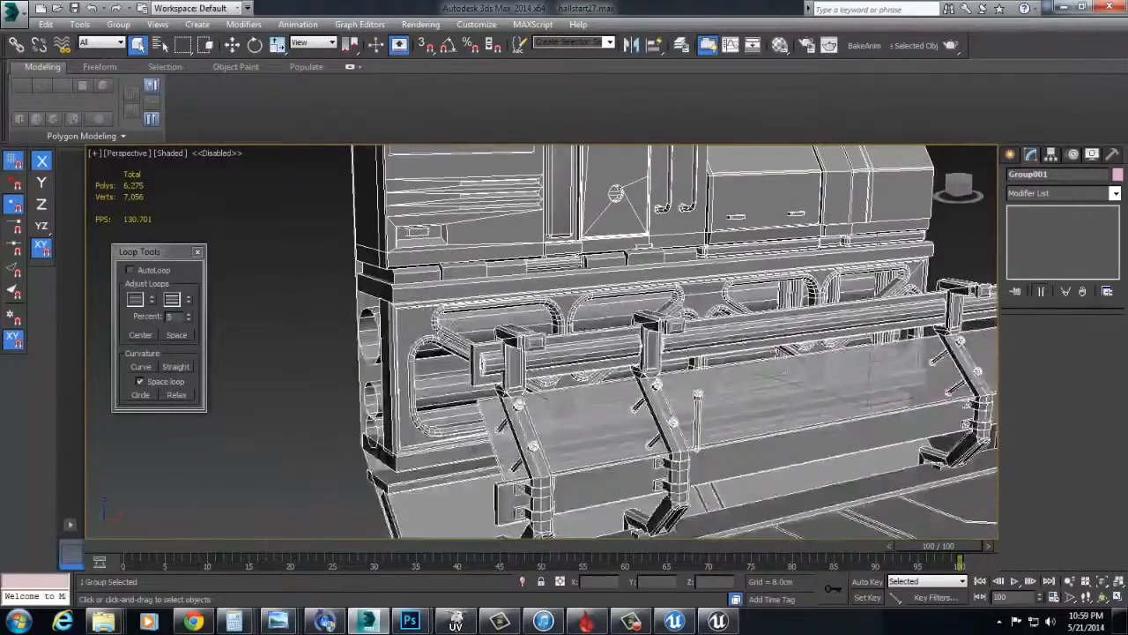
scroll(779, 344, up, 6)
scroll(700, 385, down, 4)
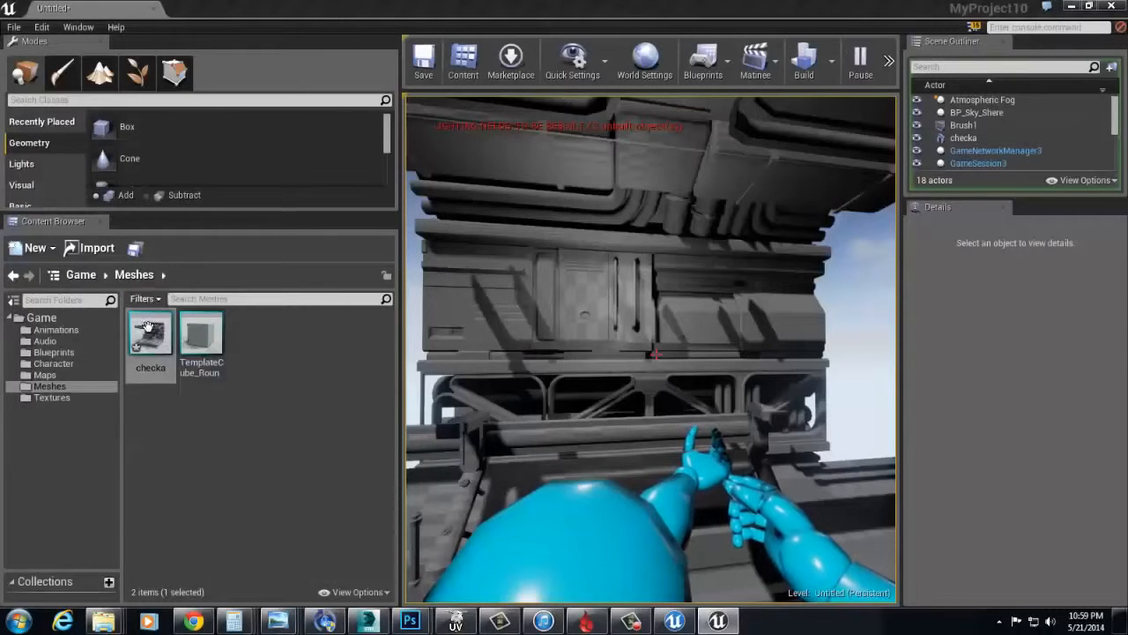
- Switch to the Unreal Editor, reimport the checka static mesh, check it in the running level and stop playing
right_click(148, 328)
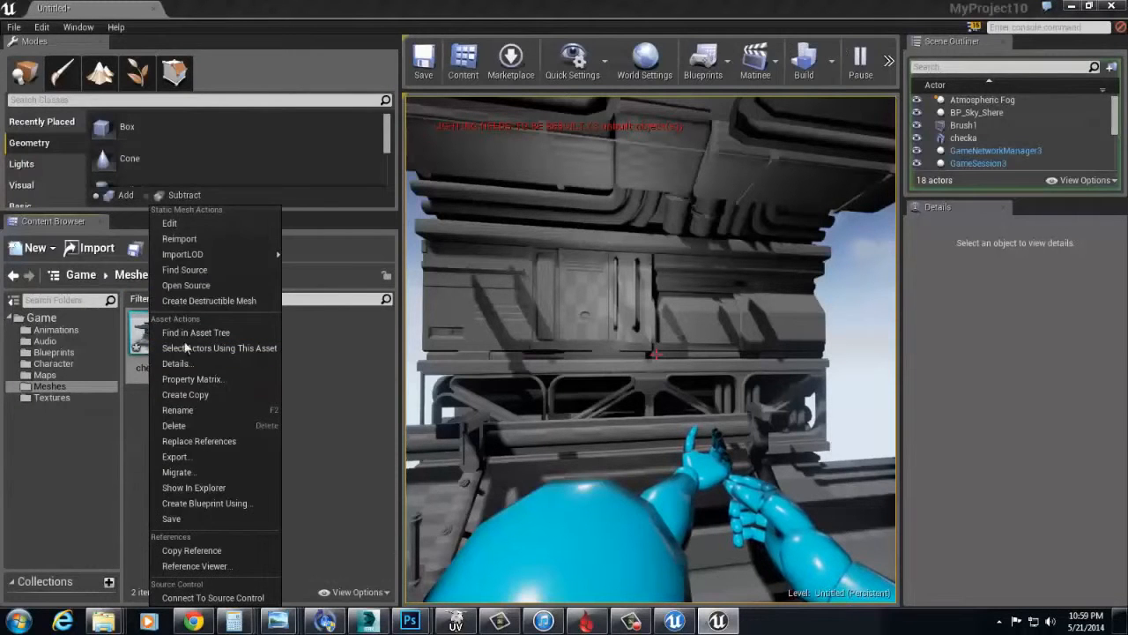
click(179, 238)
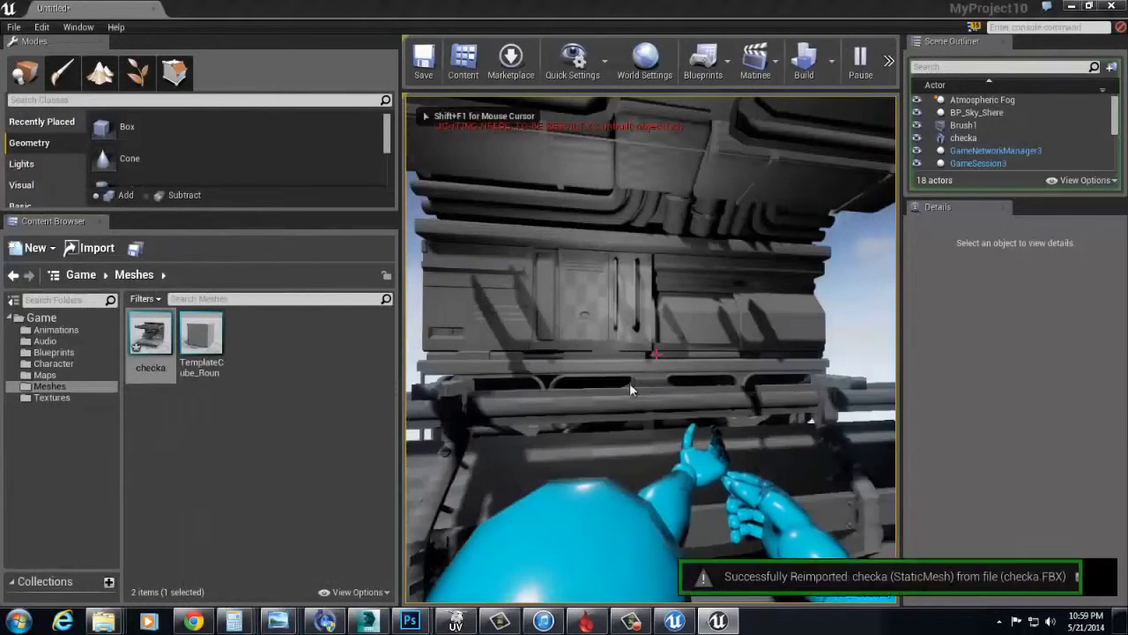
click(622, 384)
key(Escape)
- Open the checka static mesh in its own editor and turn the preview towards the floor and bench
double_click(157, 338)
drag(446, 327, 445, 220)
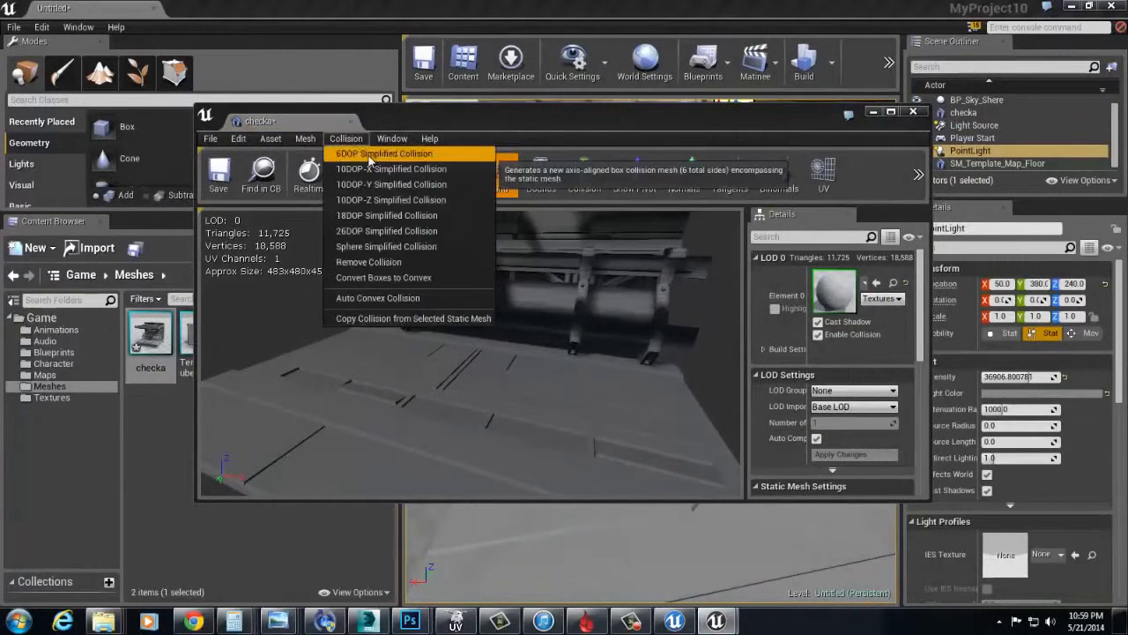